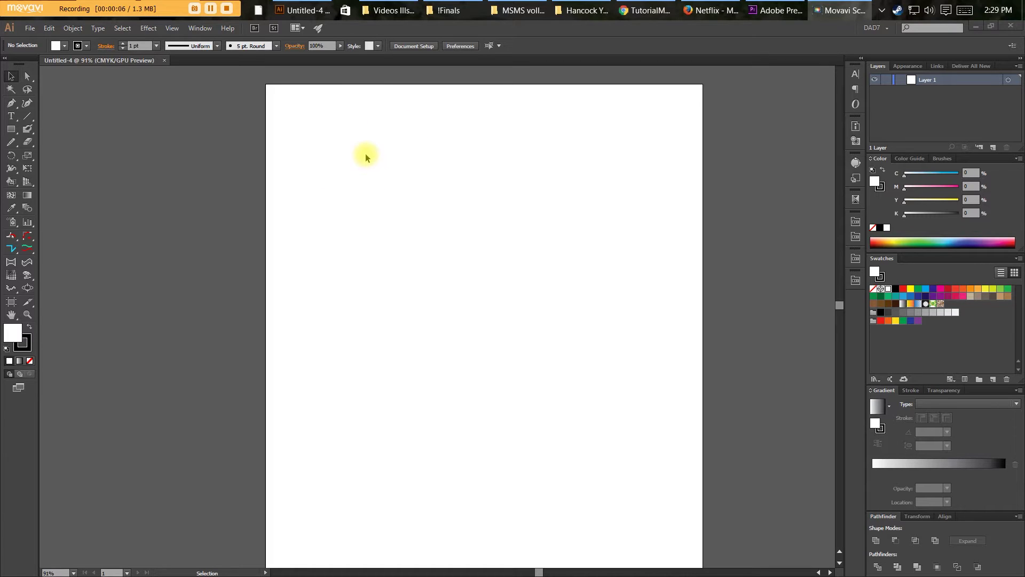
# Draw a wide rectangle near the top of the page and nudge it slightly down-right.
pyautogui.click(12, 129)
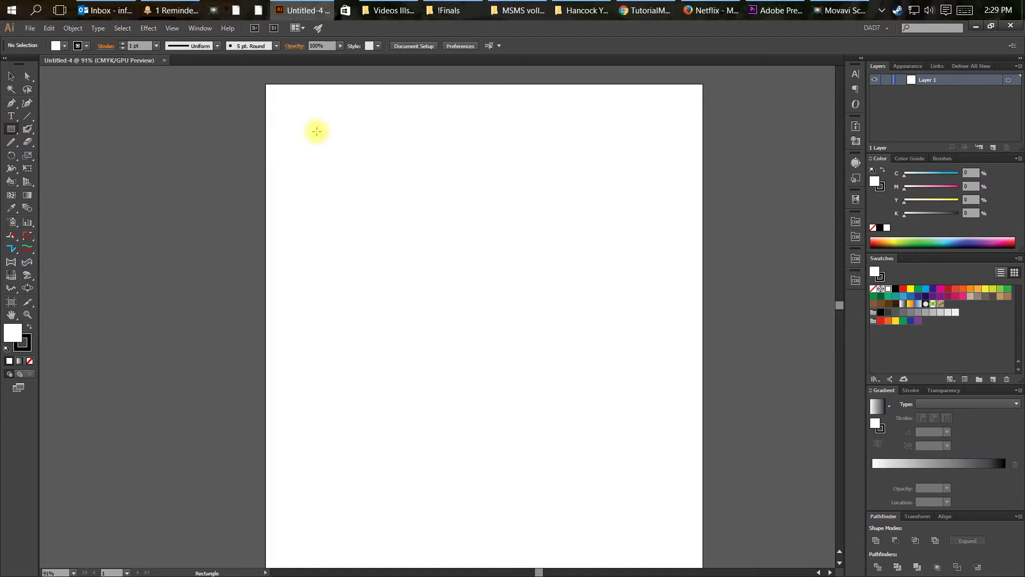
pyautogui.moveTo(314, 123); pyautogui.dragTo(605, 303)
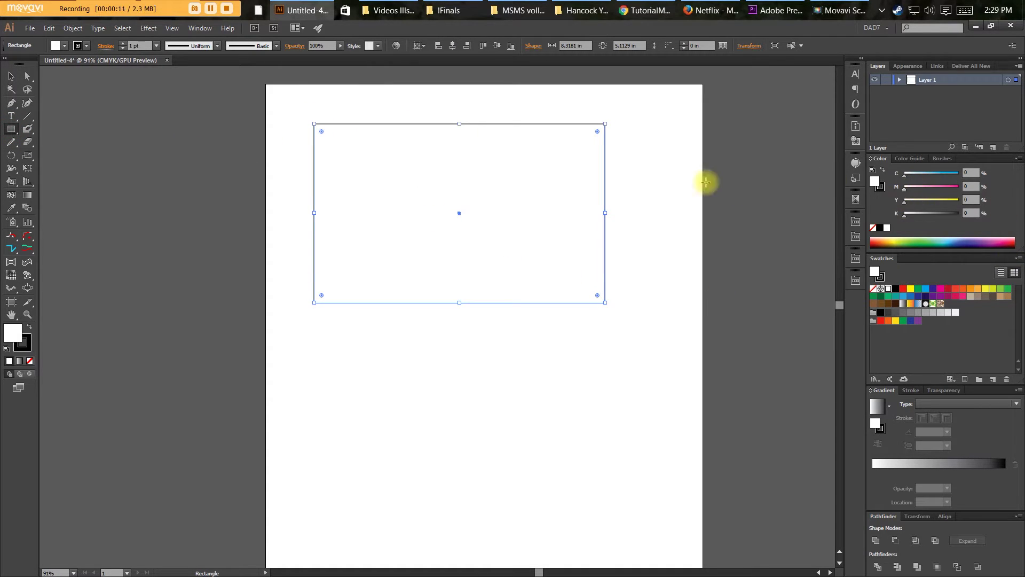
pyautogui.press('v')
pyautogui.moveTo(517, 215); pyautogui.dragTo(530, 237)
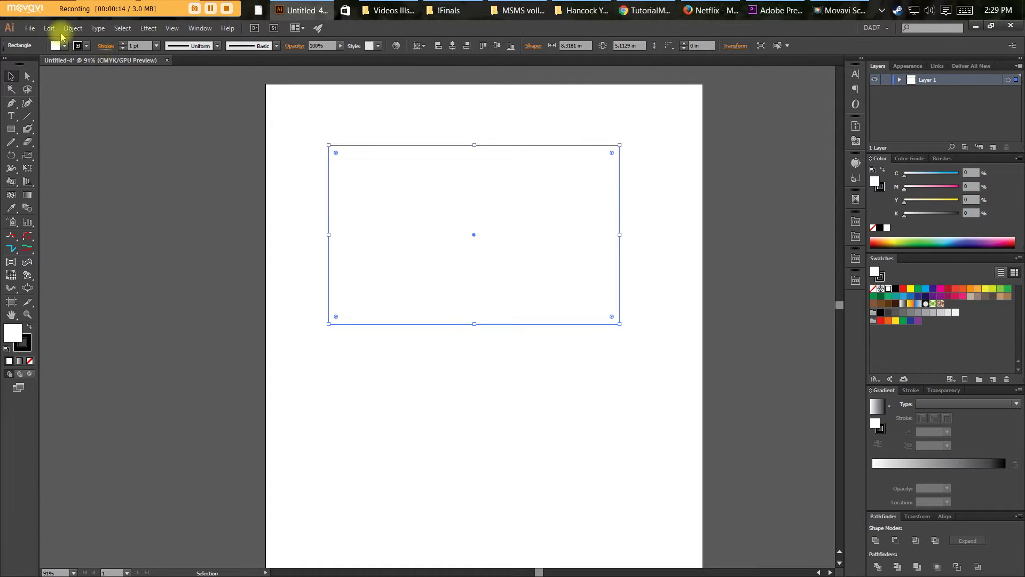
# Confirm the document color mode is CMYK and shift the rectangle into position.
pyautogui.click(29, 28)
pyautogui.moveTo(80, 283)
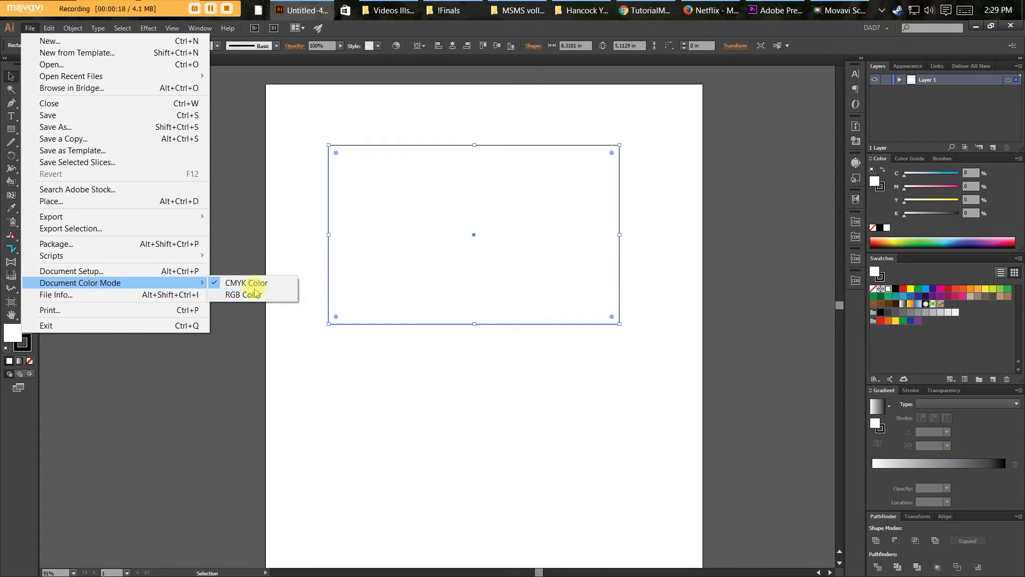
pyautogui.click(349, 234)
pyautogui.moveTo(409, 230)
pyautogui.mouseDown()
pyautogui.moveTo(424, 253)
pyautogui.moveTo(431, 240)
pyautogui.moveTo(390, 252)
pyautogui.mouseUp()
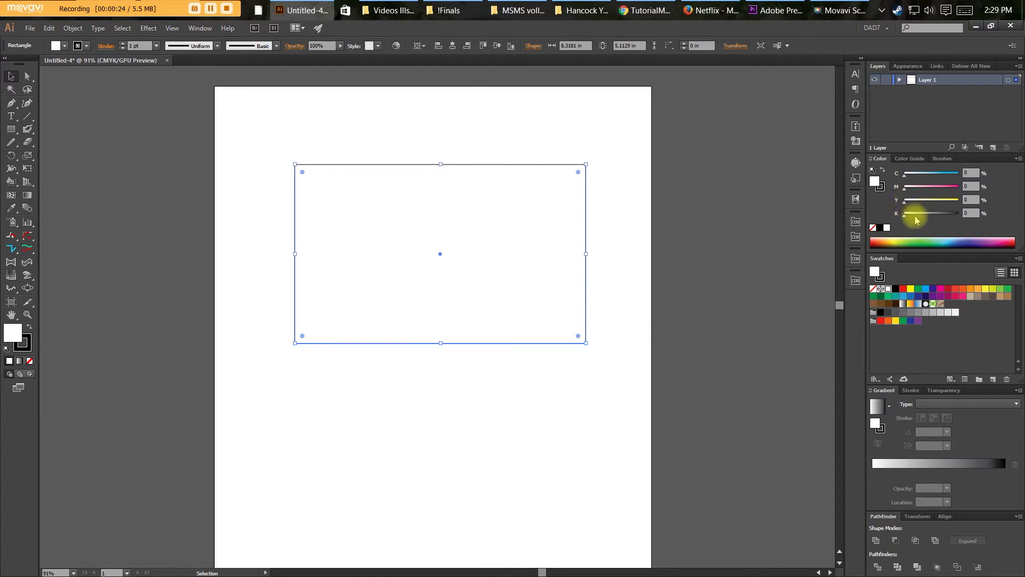
pyautogui.press('v')
pyautogui.moveTo(558, 258); pyautogui.dragTo(543, 259)
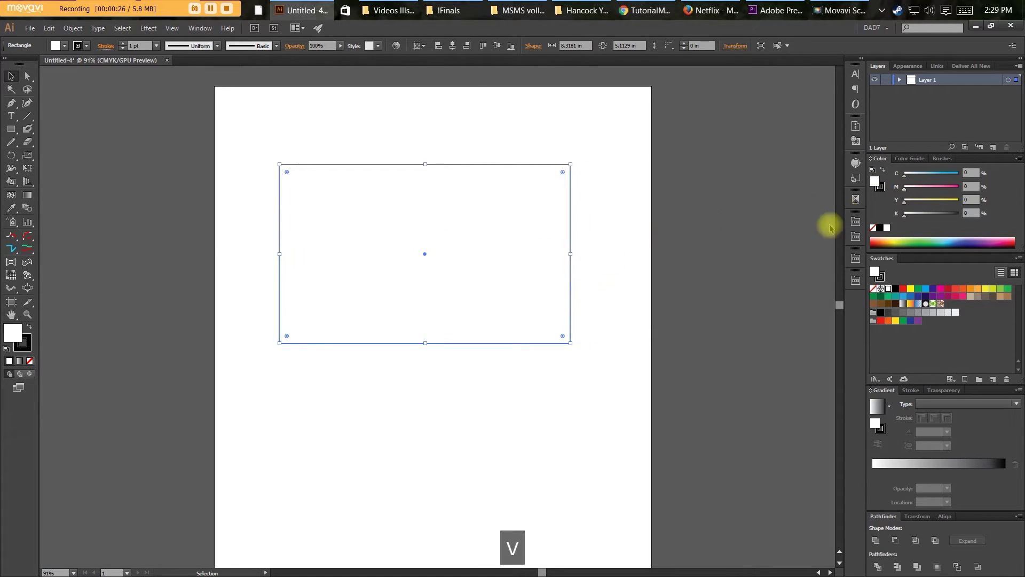
# Fill the rectangle with yellow using the Y slider, then deselect it.
pyautogui.moveTo(918, 201); pyautogui.dragTo(952, 201)
pyautogui.click(711, 233)
pyautogui.press('v')
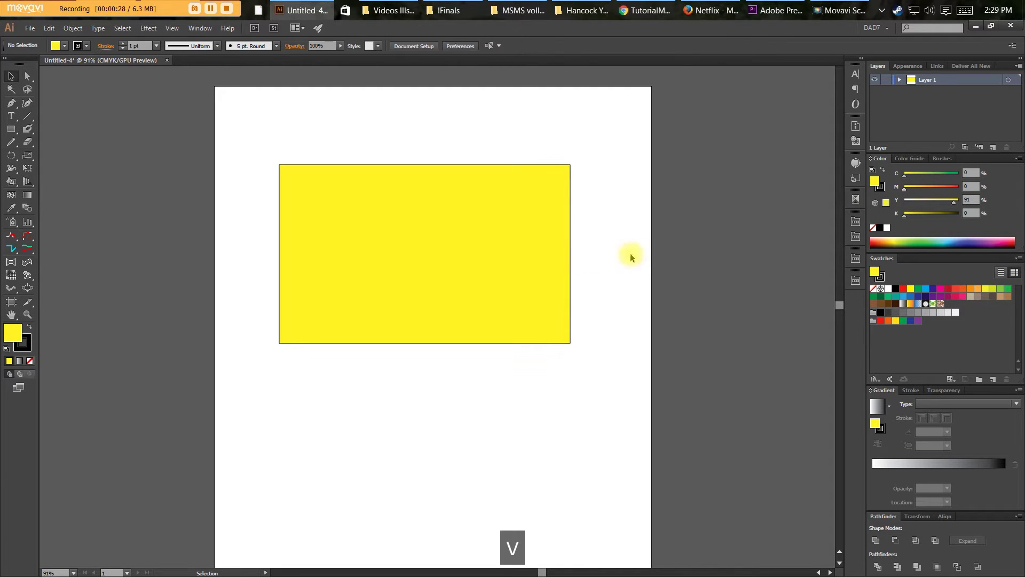
pyautogui.click(265, 150)
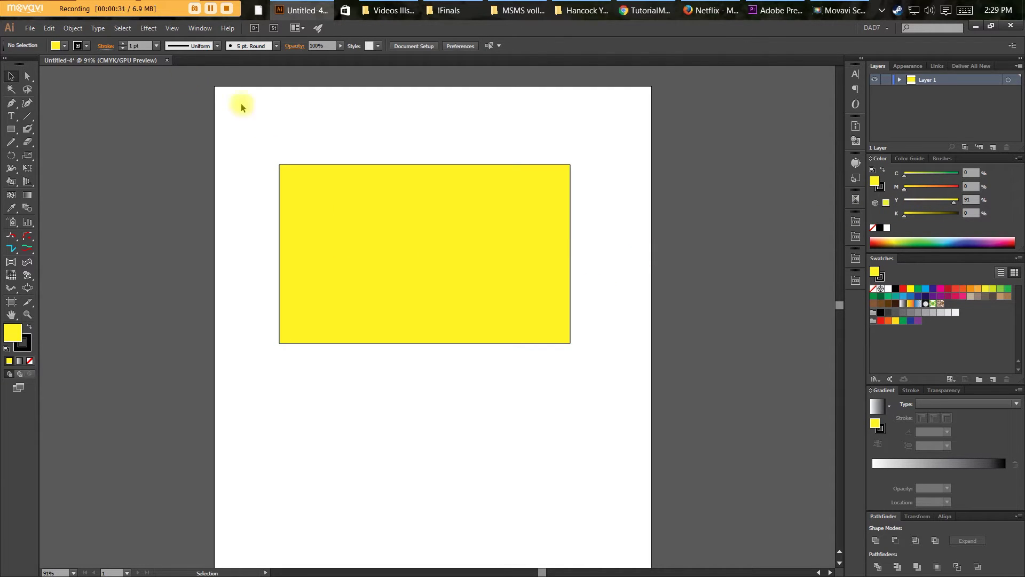
# Set the print Output mode to Separations (Host-Based) and save the print settings.
pyautogui.click(30, 27)
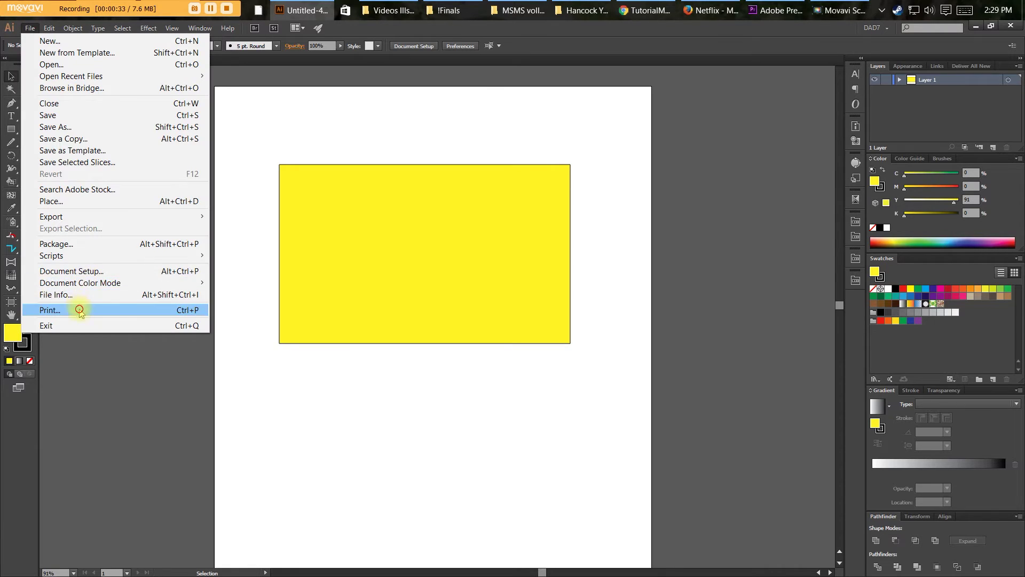
pyautogui.click(80, 312)
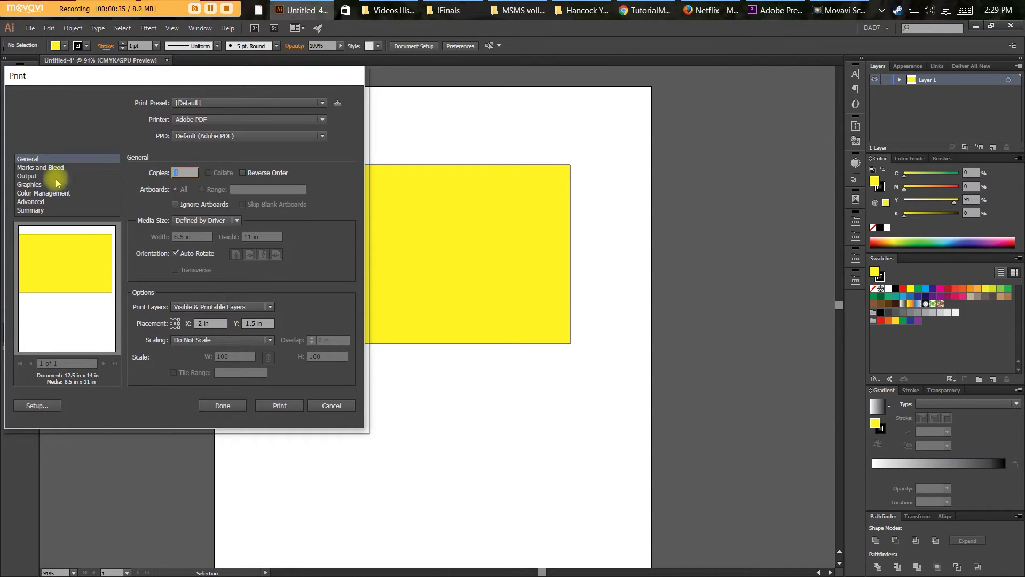
pyautogui.click(34, 177)
pyautogui.click(228, 173)
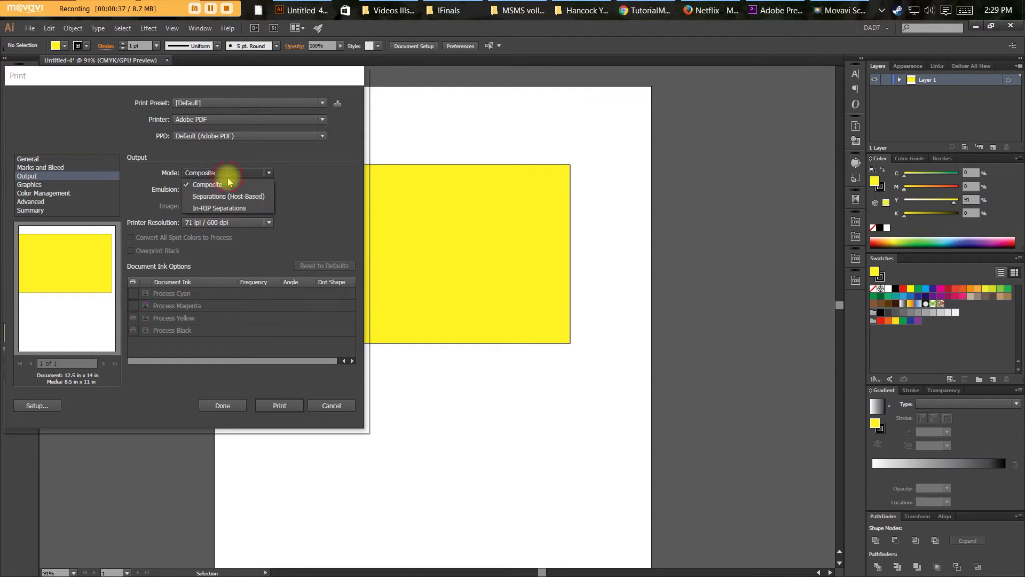
pyautogui.click(226, 196)
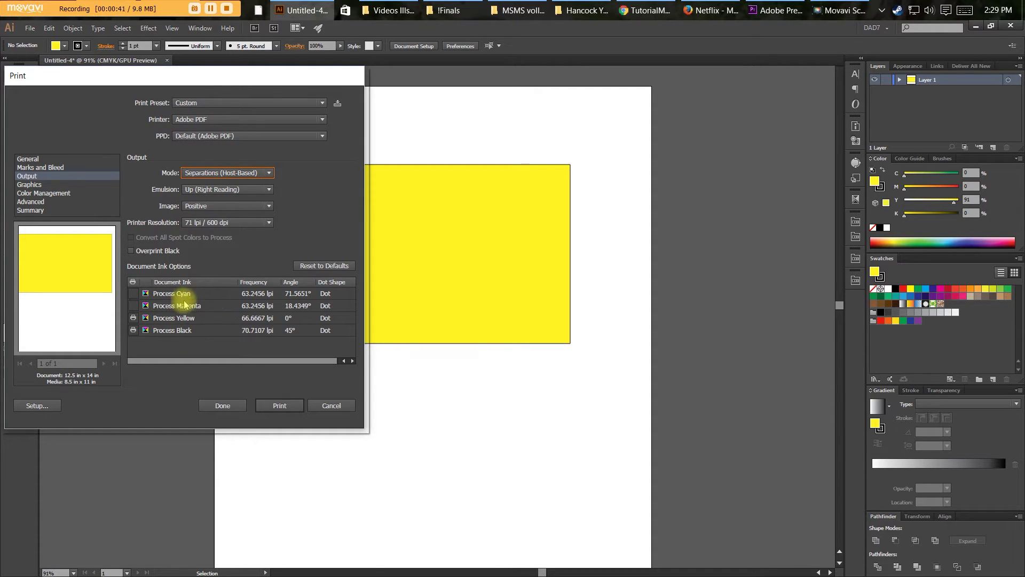
pyautogui.click(223, 406)
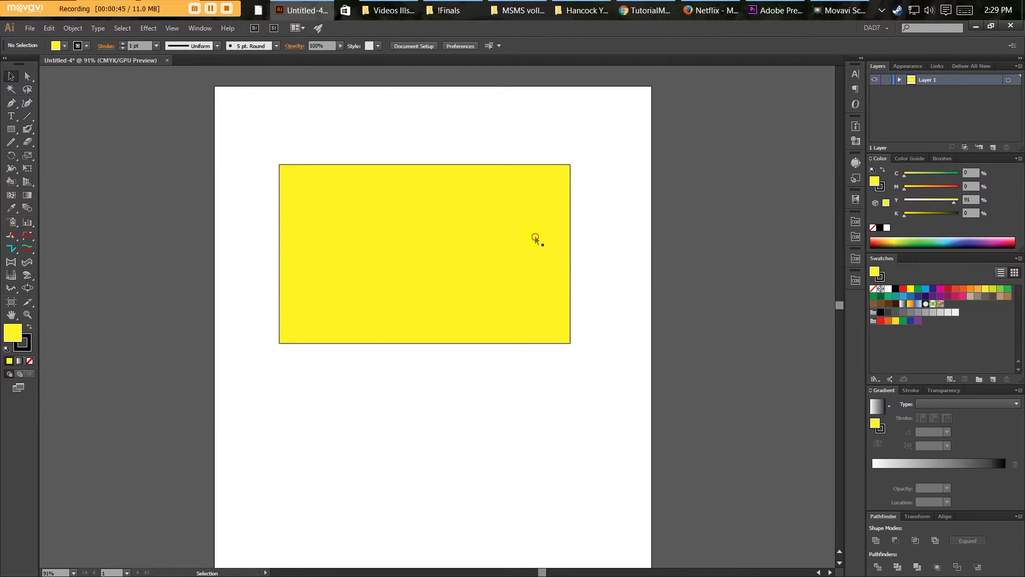
# Duplicate the yellow rectangle, fill the copy cyan, and move it to overlap the original.
pyautogui.keyDown('alt'); pyautogui.moveTo(534, 238); pyautogui.dragTo(617, 357); pyautogui.keyUp('alt')
pyautogui.click(922, 289)
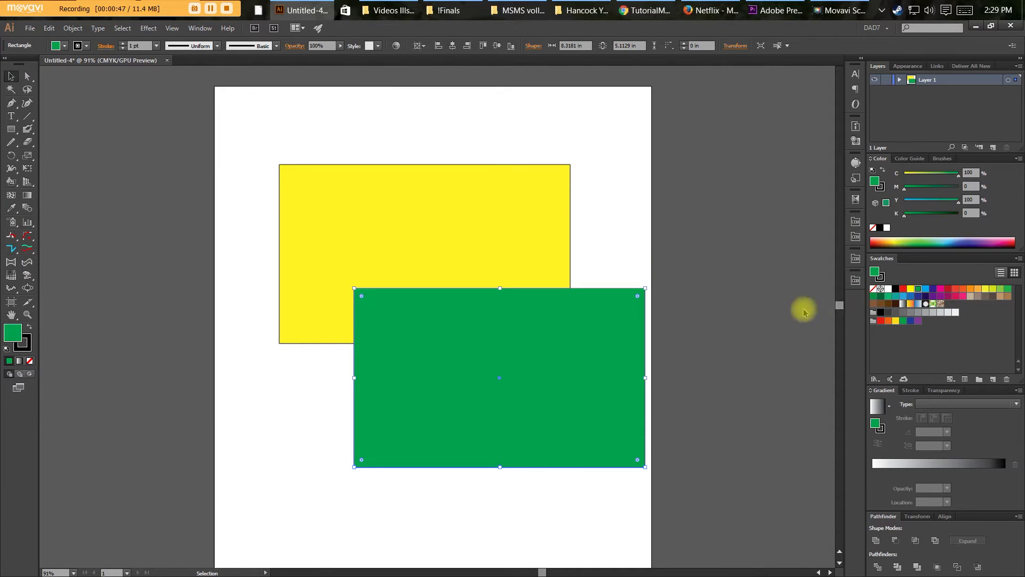
pyautogui.press('v')
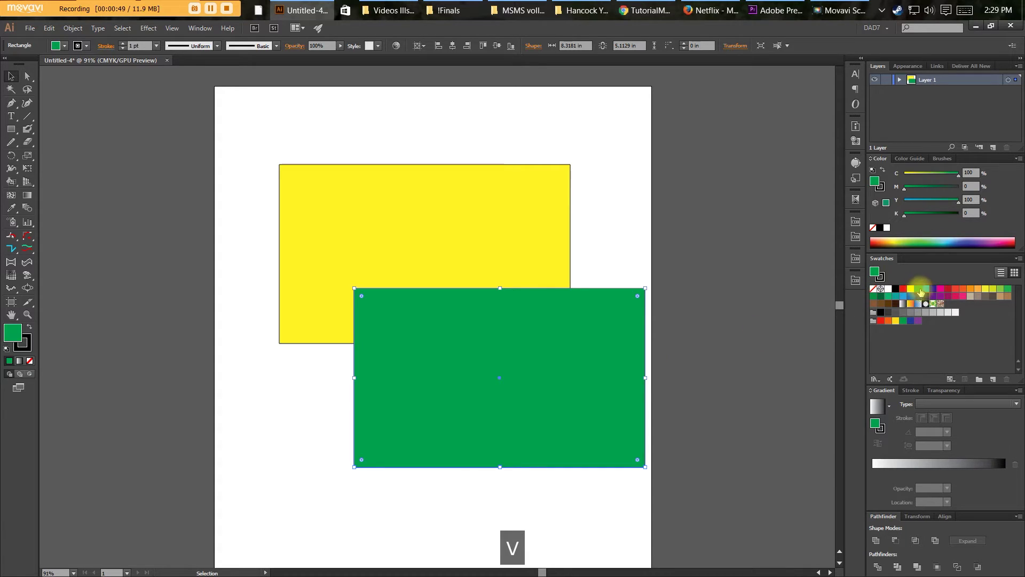
pyautogui.click(925, 289)
pyautogui.press('v')
pyautogui.moveTo(561, 360)
pyautogui.mouseDown()
pyautogui.moveTo(538, 343)
pyautogui.moveTo(556, 312)
pyautogui.mouseUp()
pyautogui.click(604, 252)
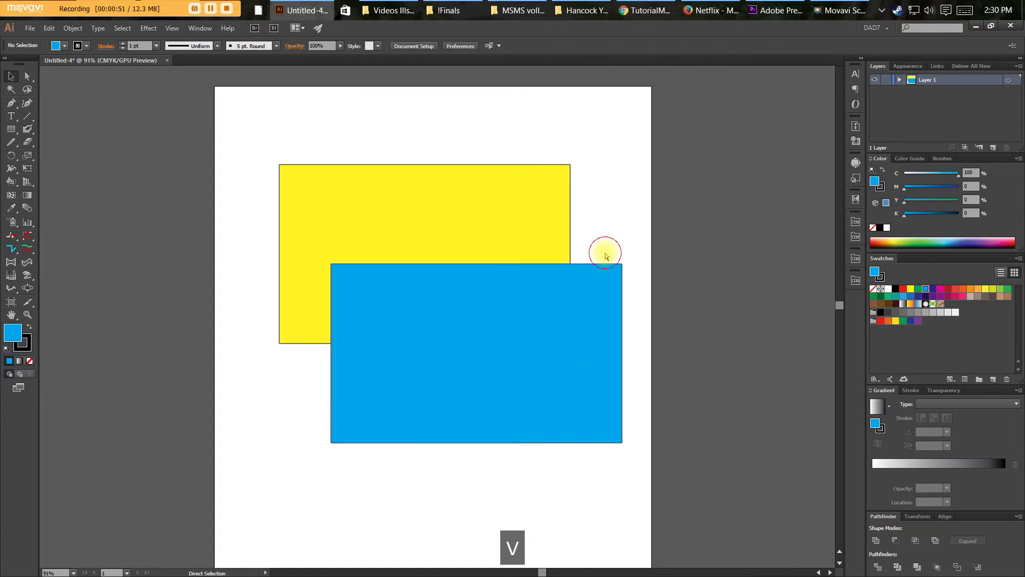
pyautogui.hotkey('ctrl', 'p')
pyautogui.click(27, 176)
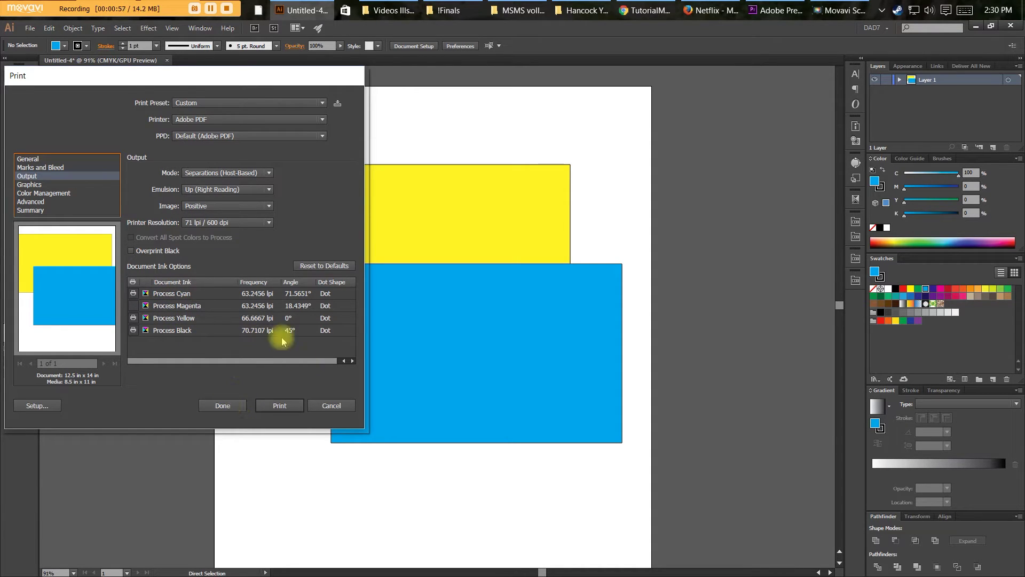
pyautogui.click(222, 407)
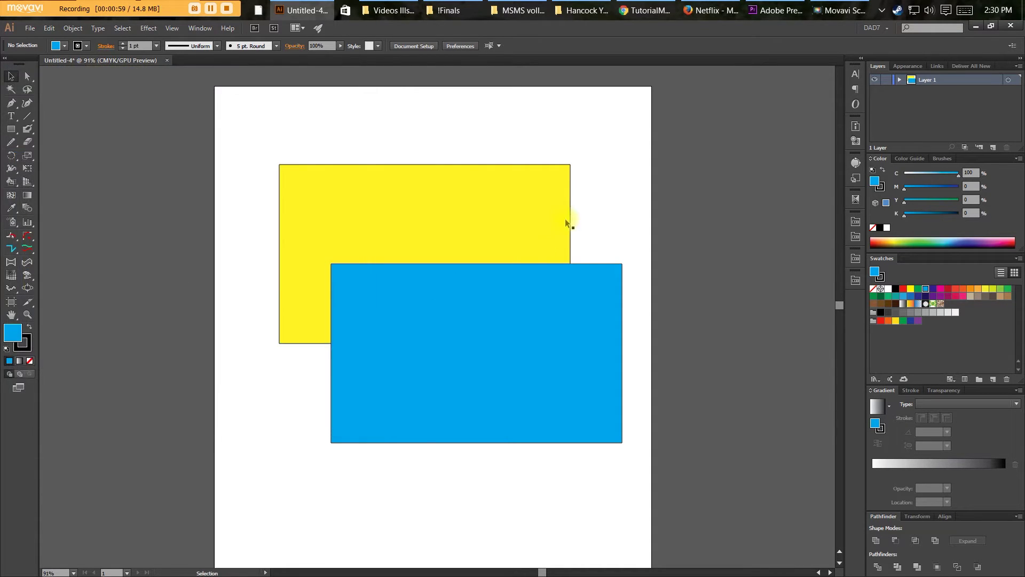
pyautogui.press('v')
pyautogui.moveTo(615, 213); pyautogui.dragTo(592, 217)
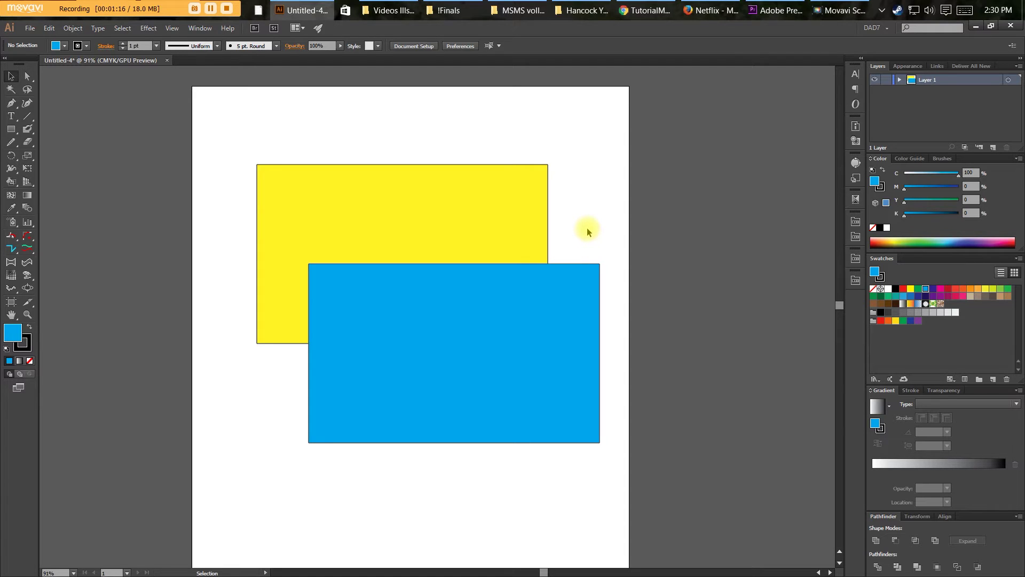
pyautogui.click(536, 255)
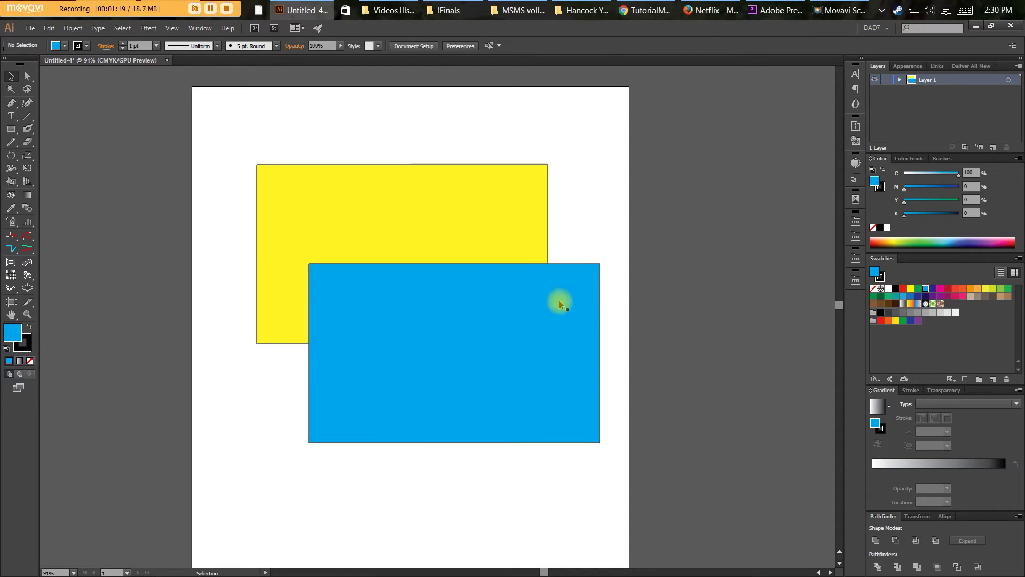
# Open the PANTONE+ Solid Coated color book and enlarge its panel.
pyautogui.click(875, 378)
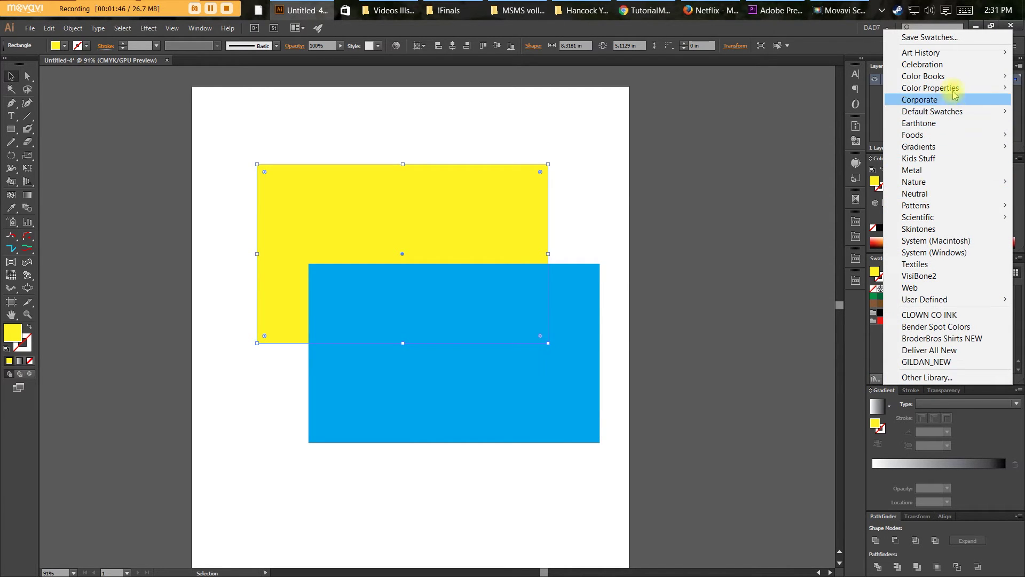
pyautogui.moveTo(922, 77)
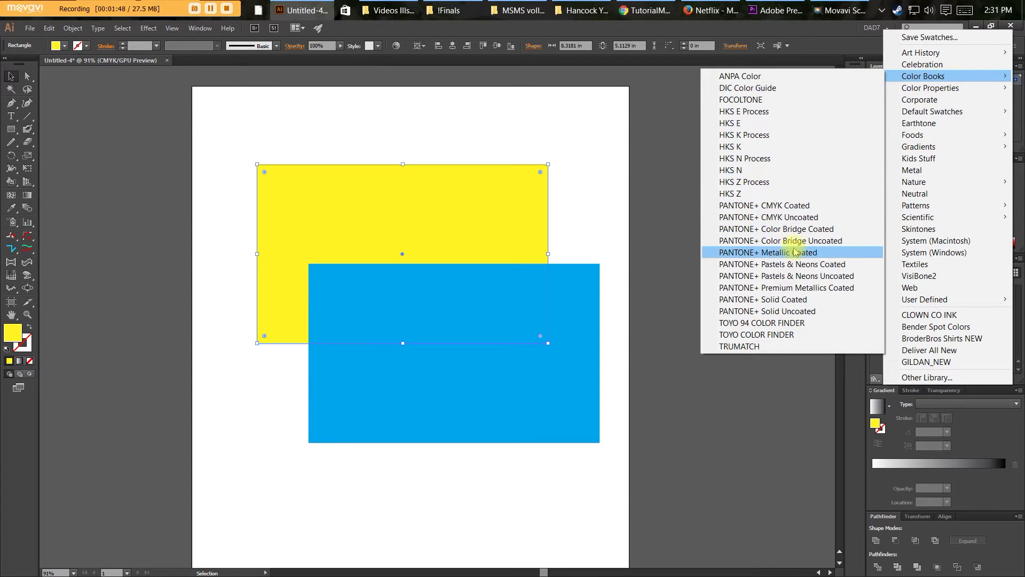
pyautogui.click(770, 301)
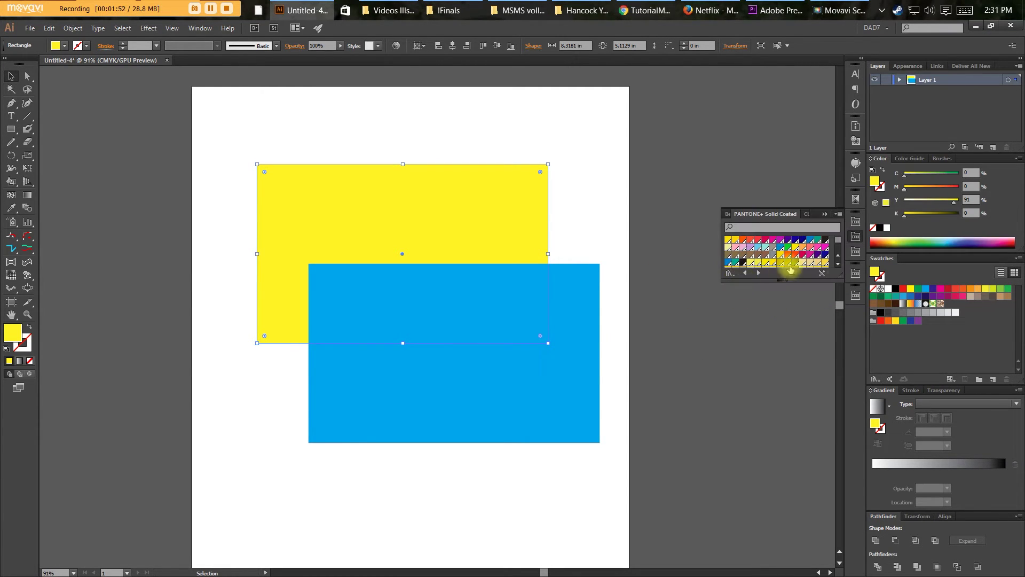
pyautogui.moveTo(840, 282); pyautogui.dragTo(833, 486)
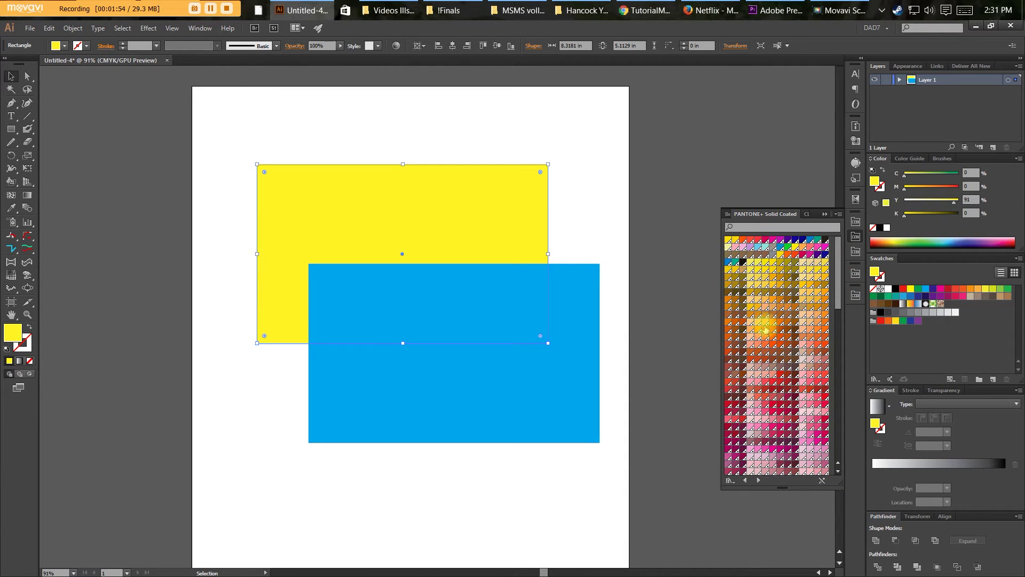
# Select the blue rectangle and inspect its cyan swatch options without changes.
pyautogui.click(687, 286)
pyautogui.click(597, 328)
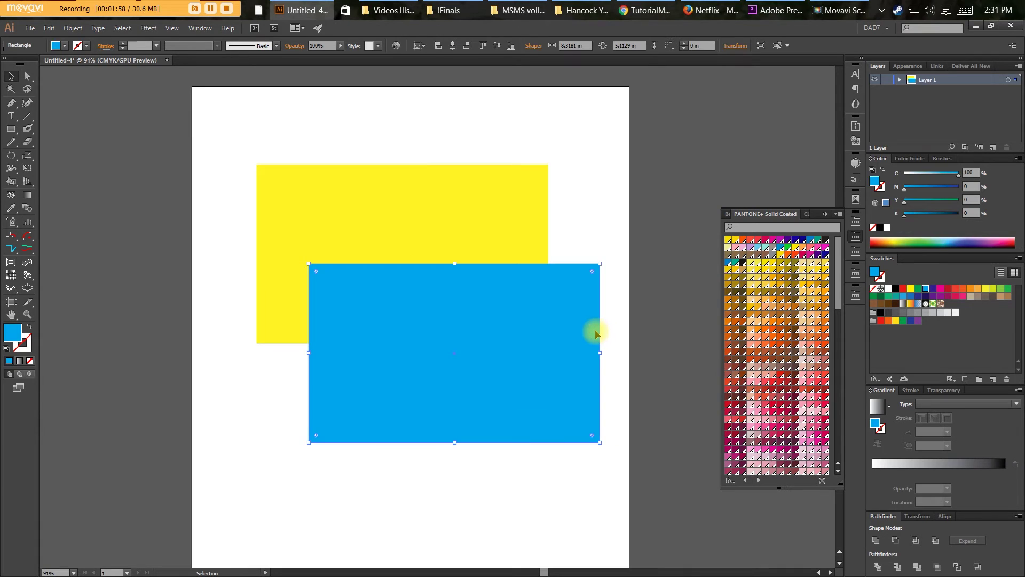
pyautogui.doubleClick(925, 289)
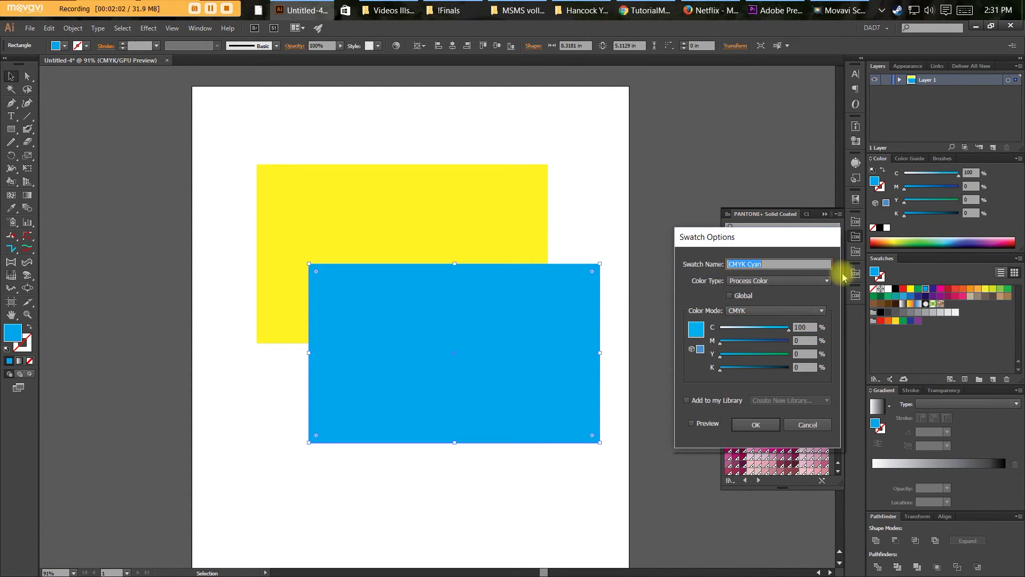
pyautogui.click(801, 423)
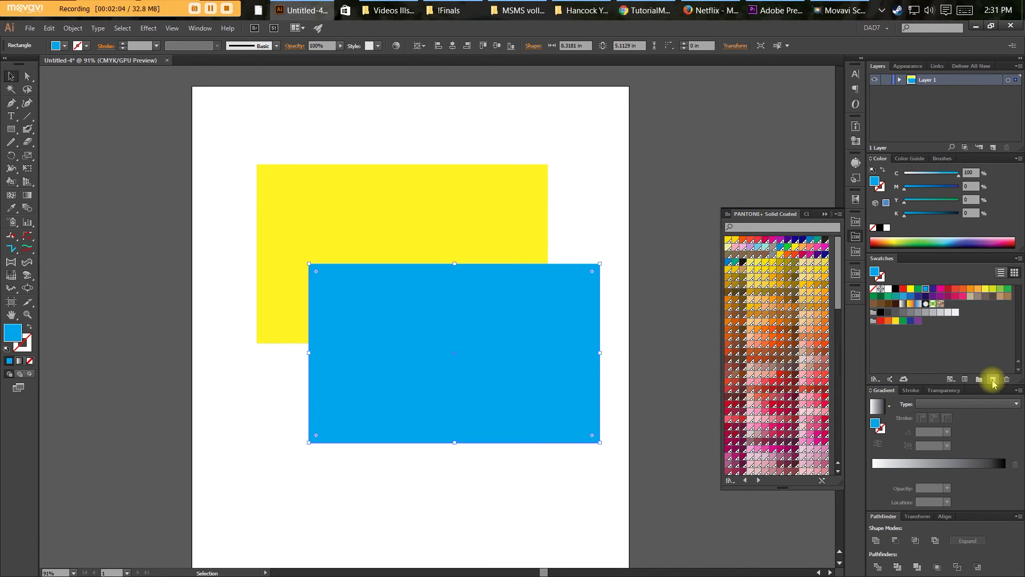
# Save the blue fill as a new spot swatch named 'blue' and adjust its tint.
pyautogui.click(993, 383)
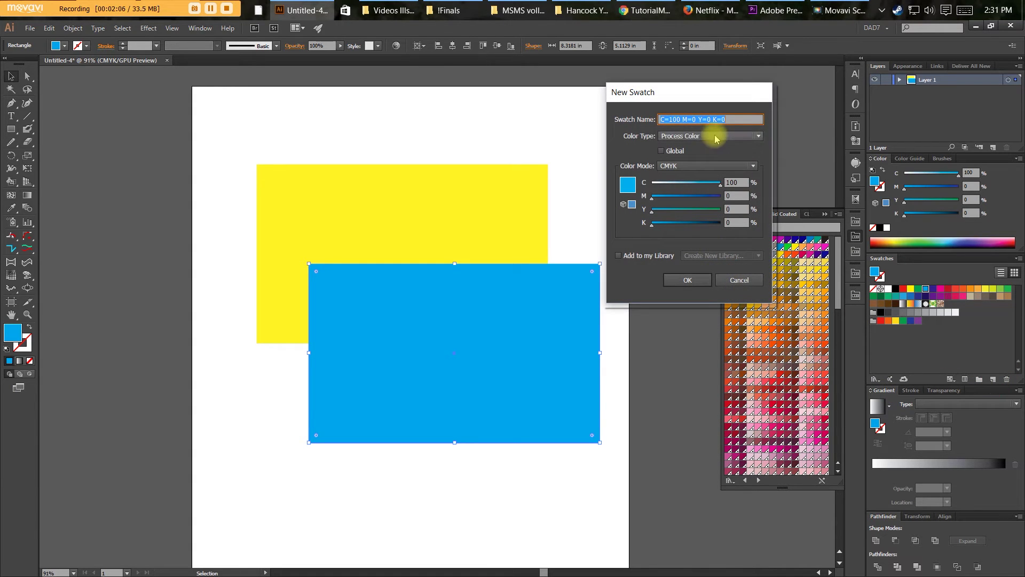
pyautogui.click(695, 138)
pyautogui.click(689, 152)
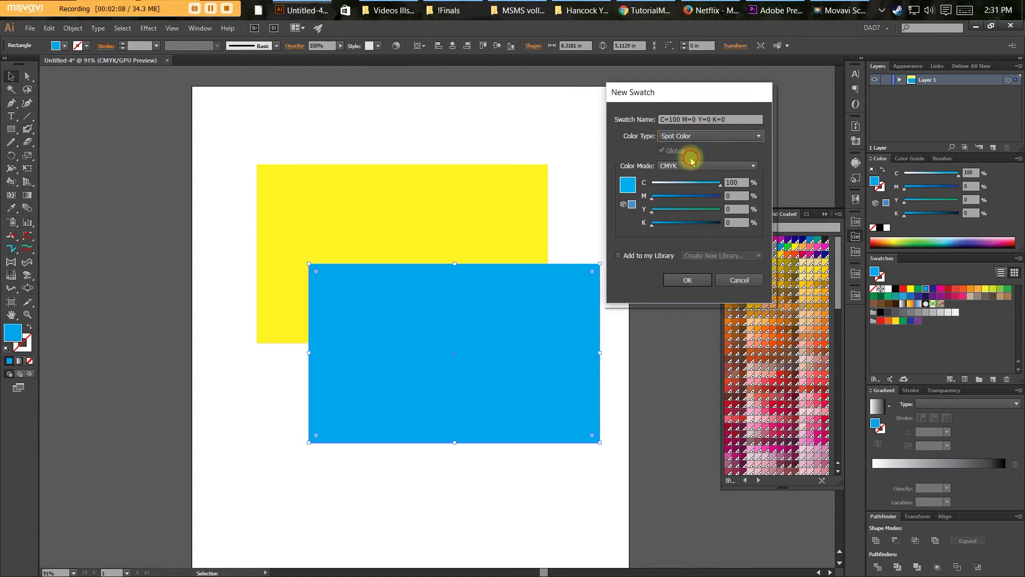
pyautogui.moveTo(723, 118); pyautogui.dragTo(626, 125)
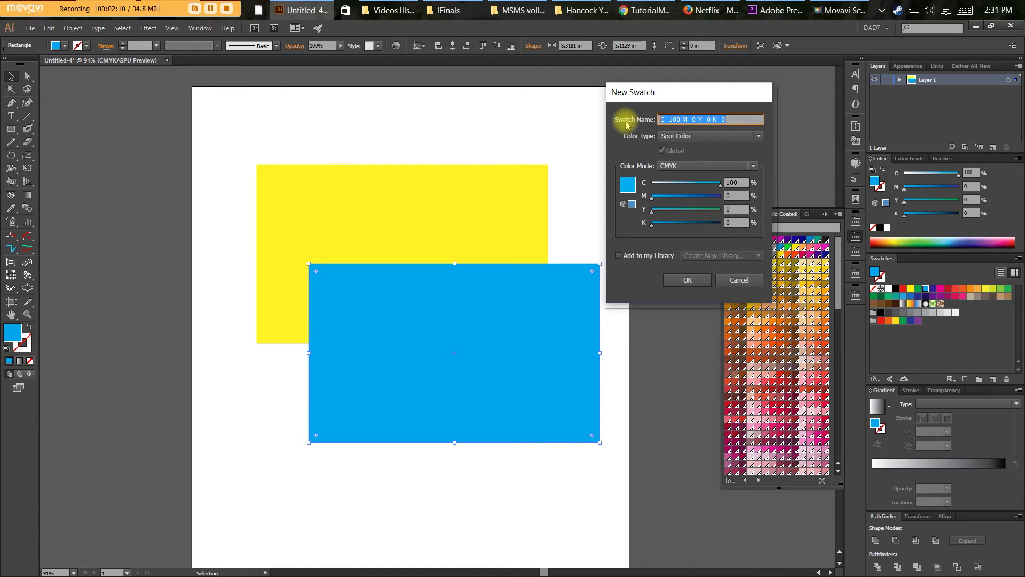
pyautogui.write('blue')
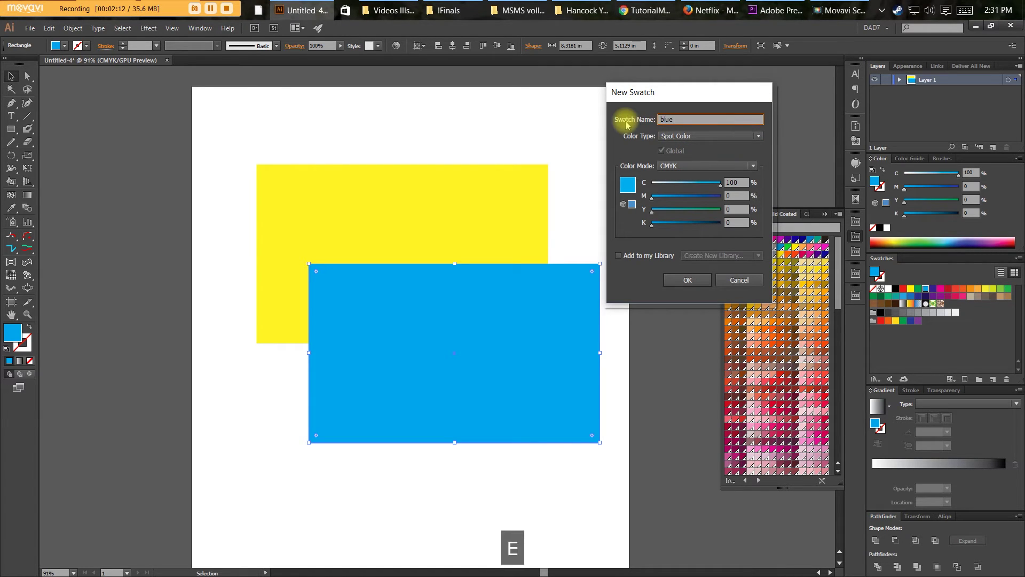
pyautogui.press('Return')
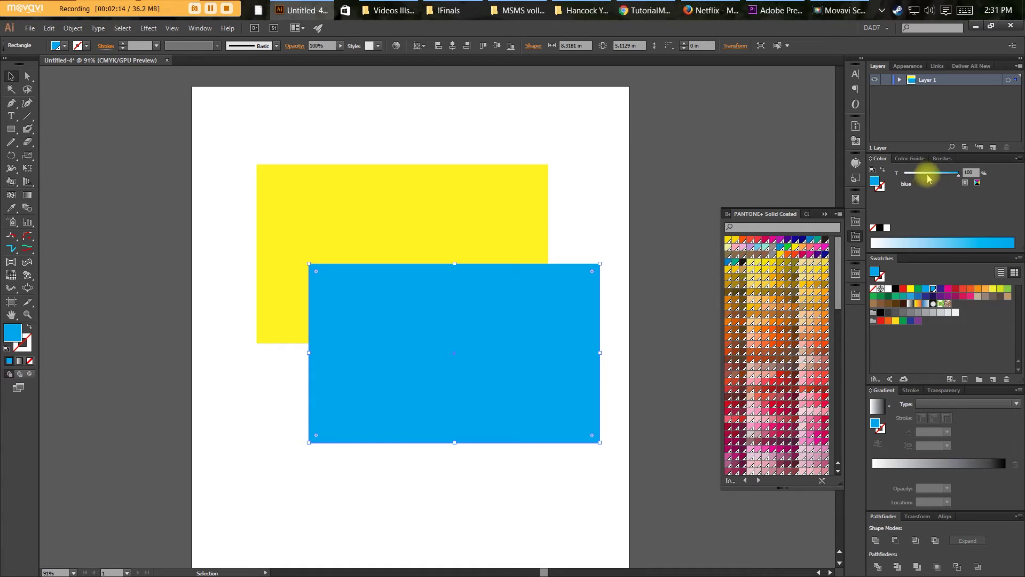
pyautogui.moveTo(929, 179); pyautogui.dragTo(946, 179)
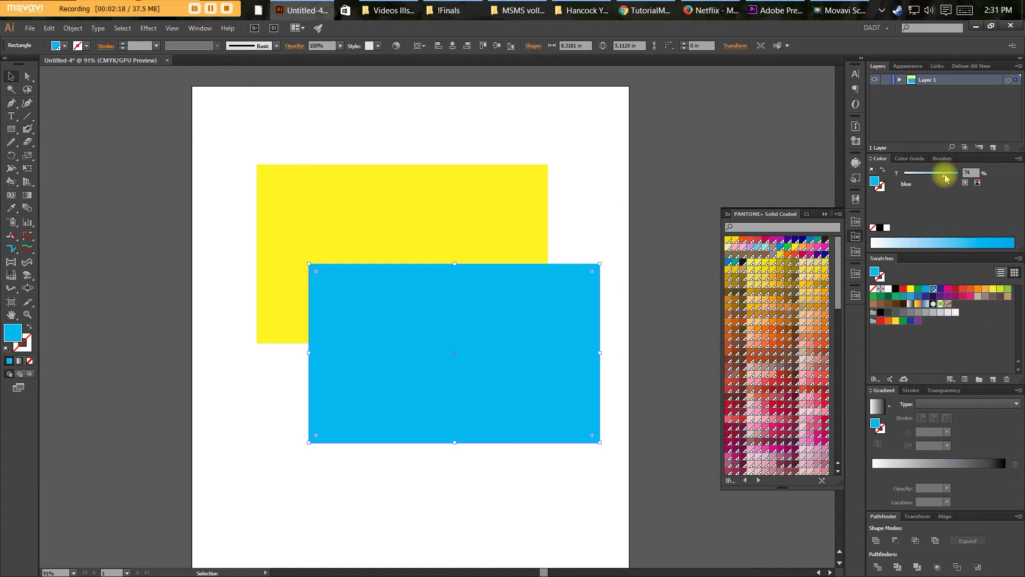
pyautogui.moveTo(952, 179)
pyautogui.mouseDown()
pyautogui.moveTo(924, 180)
pyautogui.moveTo(965, 173)
pyautogui.mouseUp()
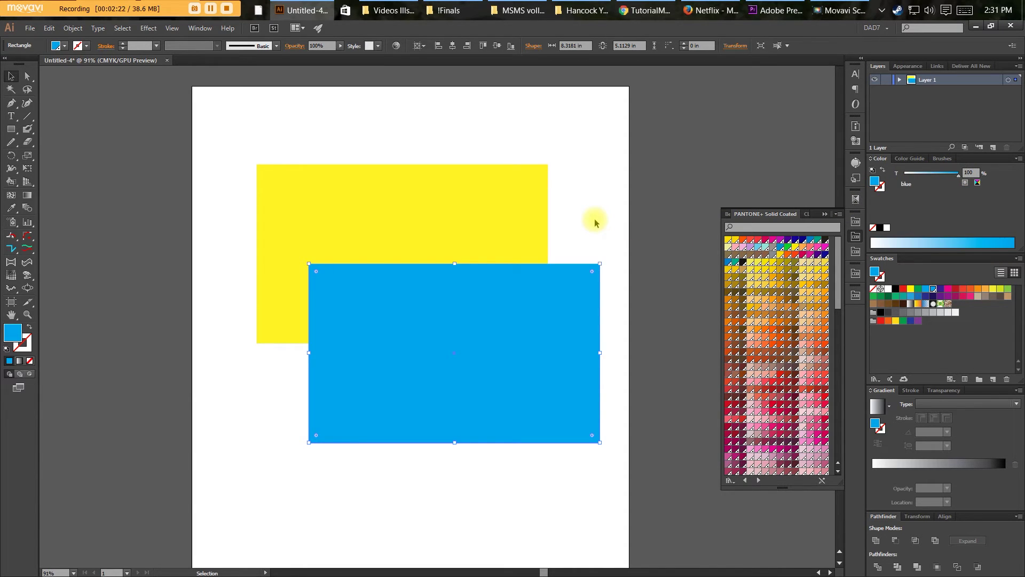
# Fill the yellow rectangle with PANTONE Medium Yellow C and deselect it.
pyautogui.click(634, 256)
pyautogui.click(508, 223)
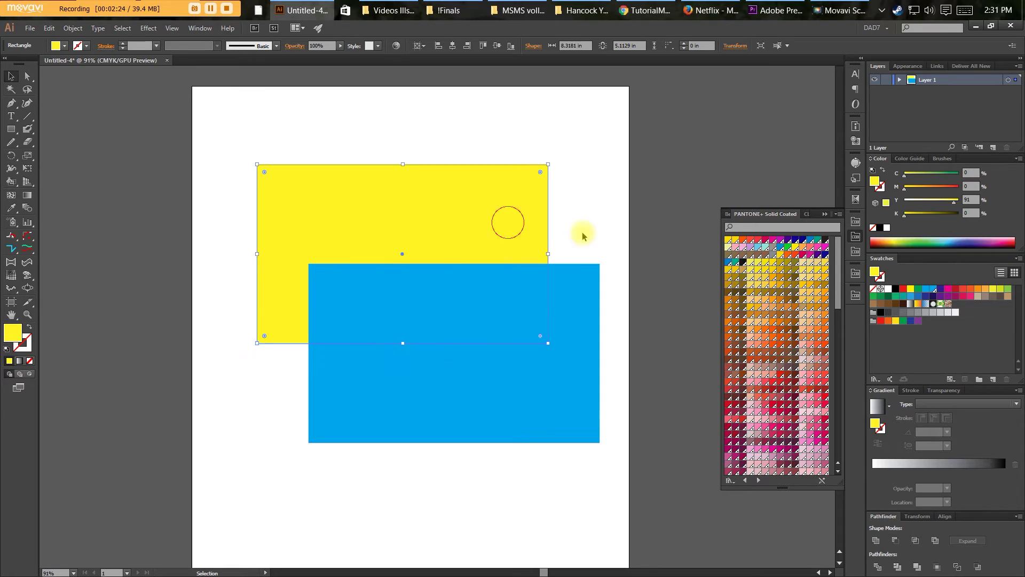
pyautogui.click(779, 251)
pyautogui.click(657, 227)
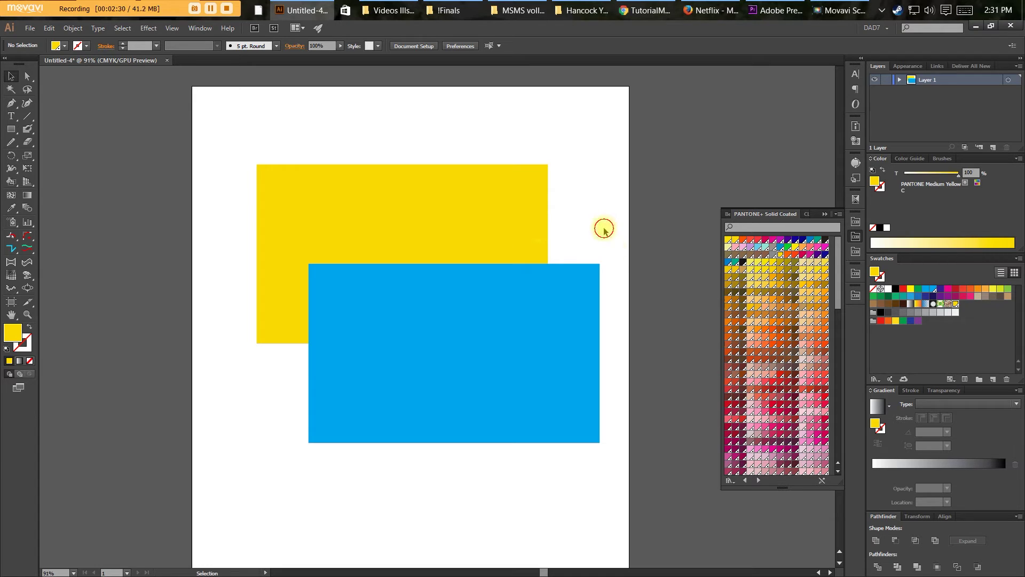
pyautogui.hotkey('ctrl', 'p')
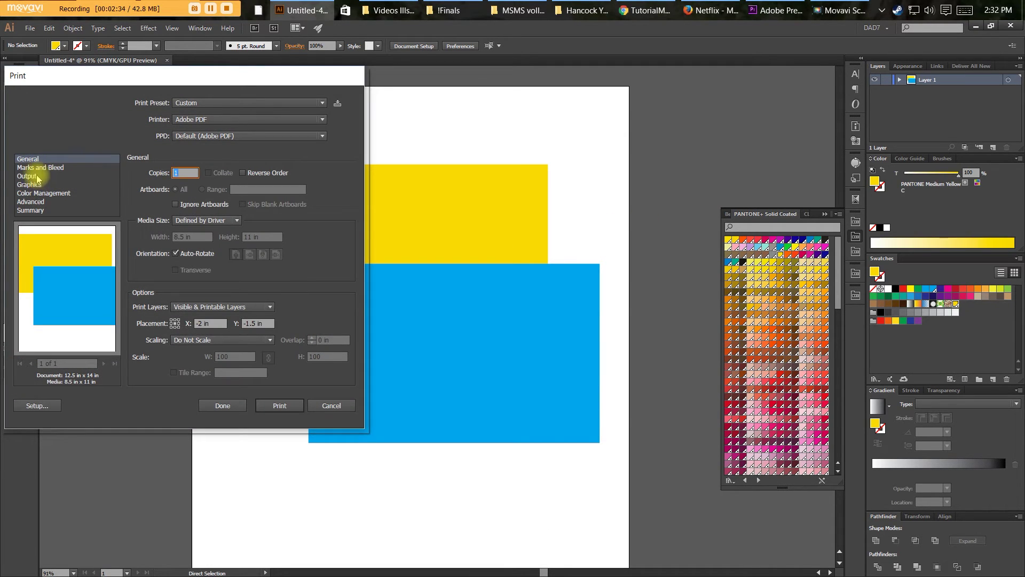
pyautogui.click(36, 176)
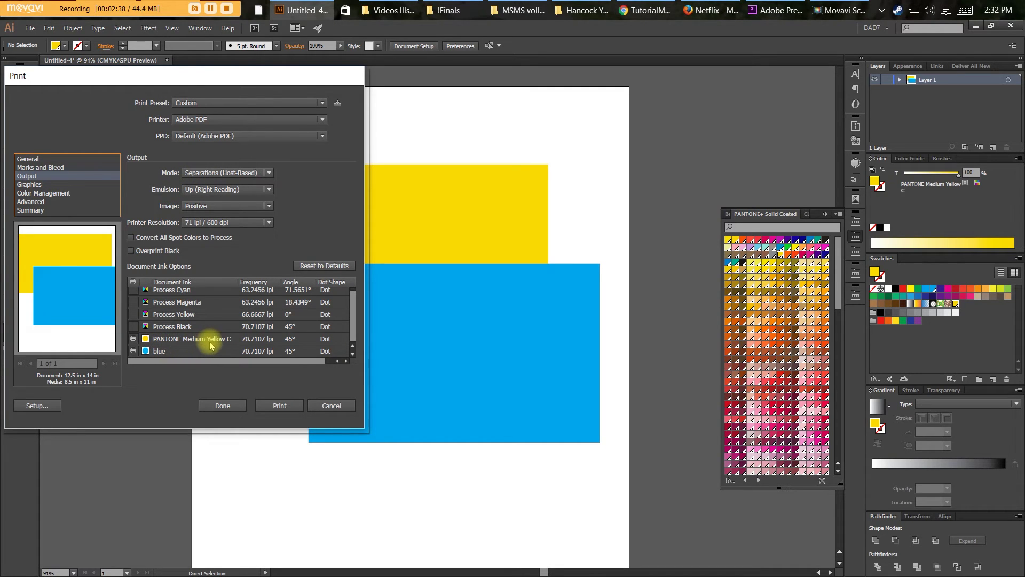
pyautogui.click(514, 277)
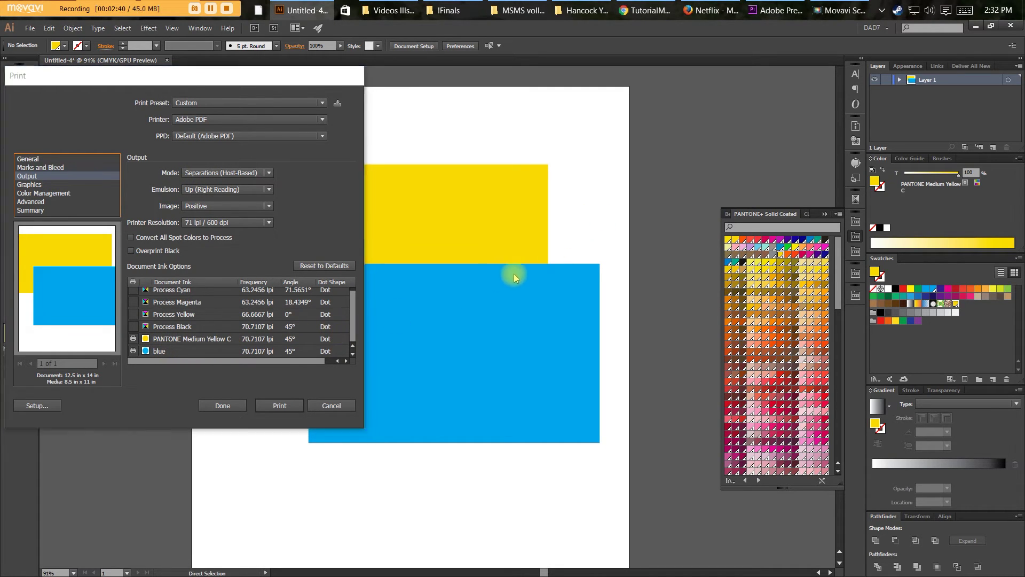
pyautogui.click(225, 403)
# Delete both test rectangles, paste the Hancock Regatta artwork, and pan to centre it.
pyautogui.press('v')
pyautogui.moveTo(657, 201); pyautogui.dragTo(513, 292)
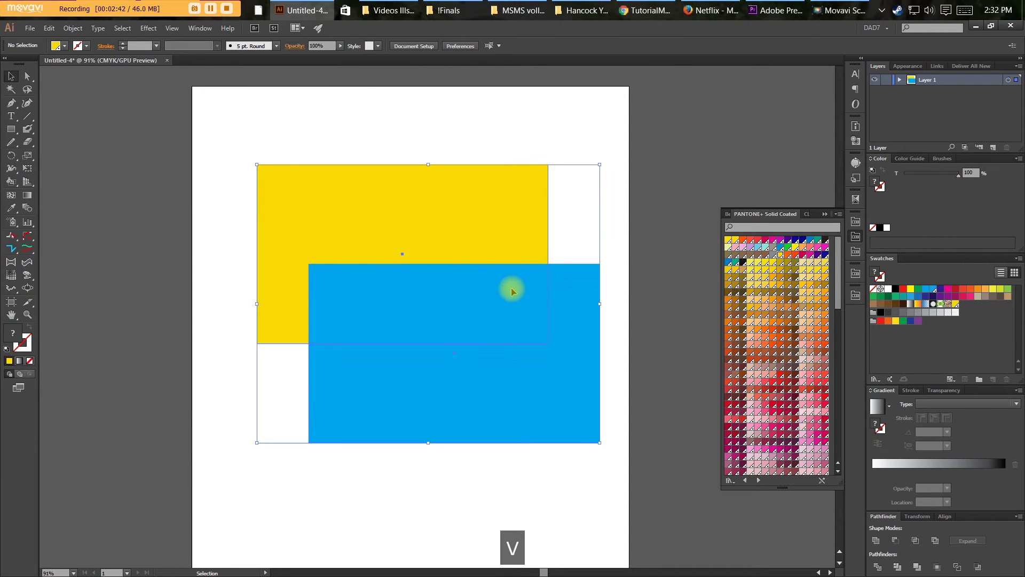
pyautogui.press('Delete')
pyautogui.hotkey('ctrl', 'v')
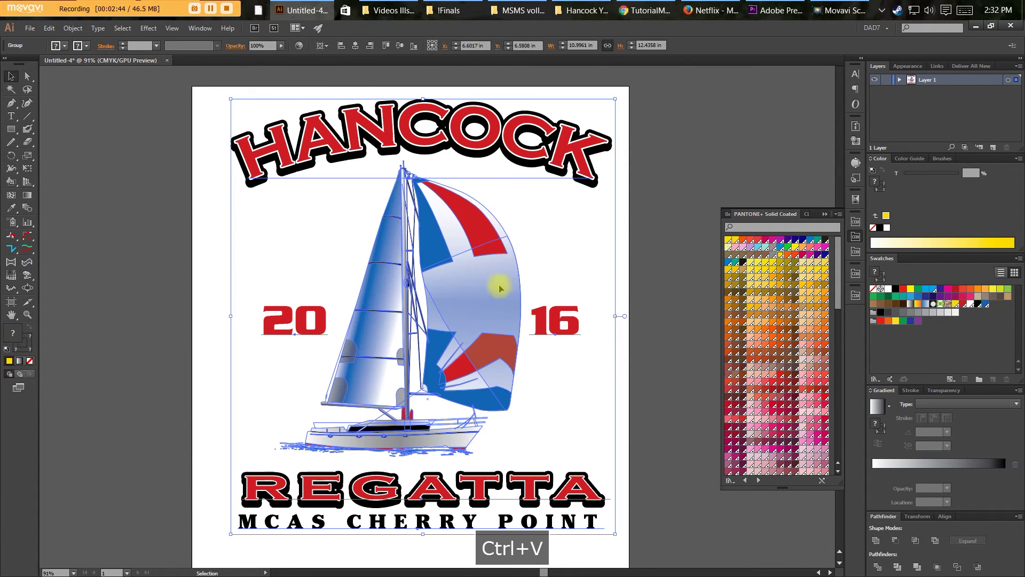
pyautogui.press('space')
pyautogui.moveTo(565, 236)
pyautogui.mouseDown()
pyautogui.moveTo(587, 226)
pyautogui.moveTo(555, 261)
pyautogui.mouseUp()
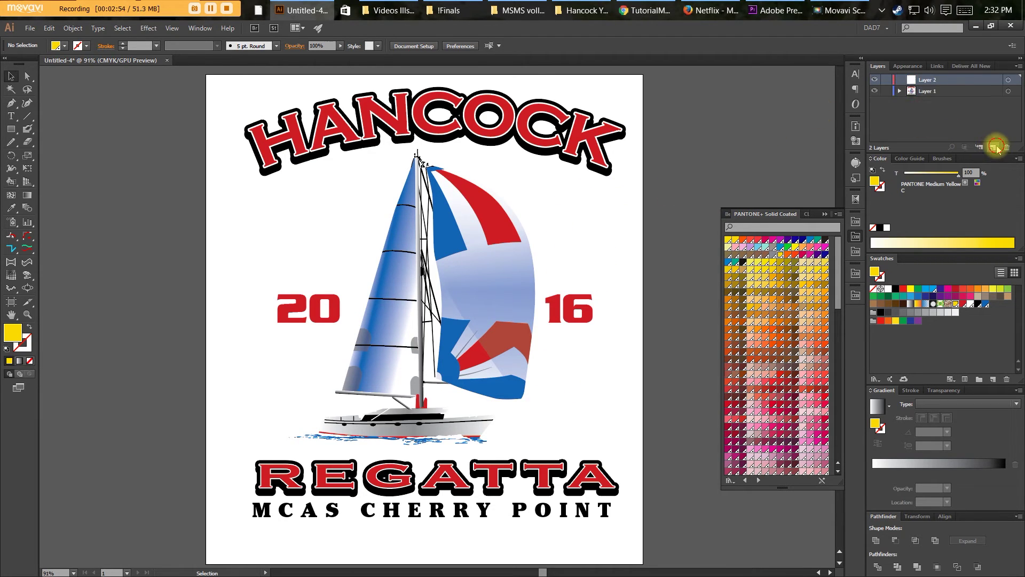
# Move the new layer below Layer 1 and make it non-printing.
pyautogui.moveTo(937, 80); pyautogui.dragTo(936, 102)
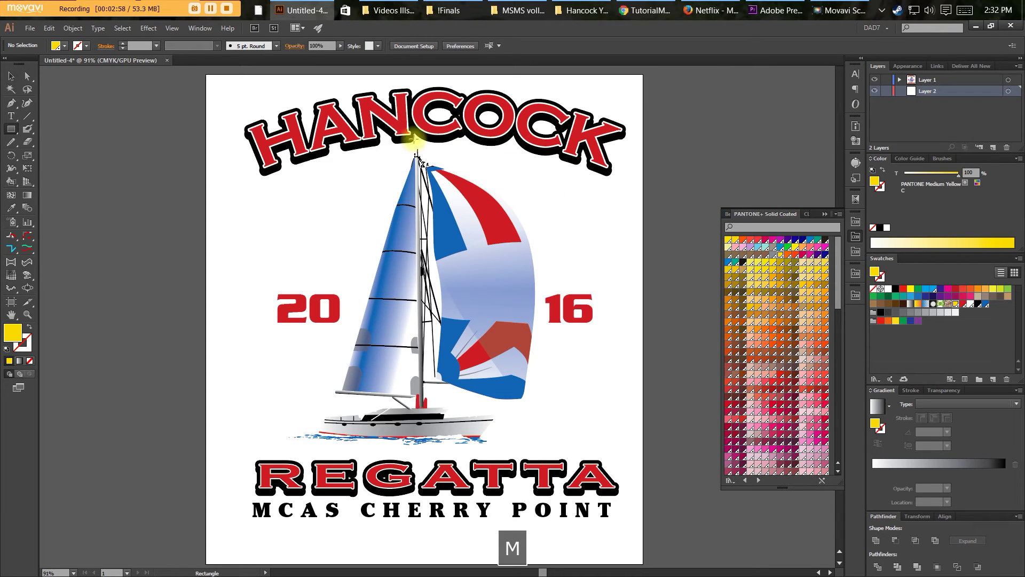
pyautogui.doubleClick(967, 92)
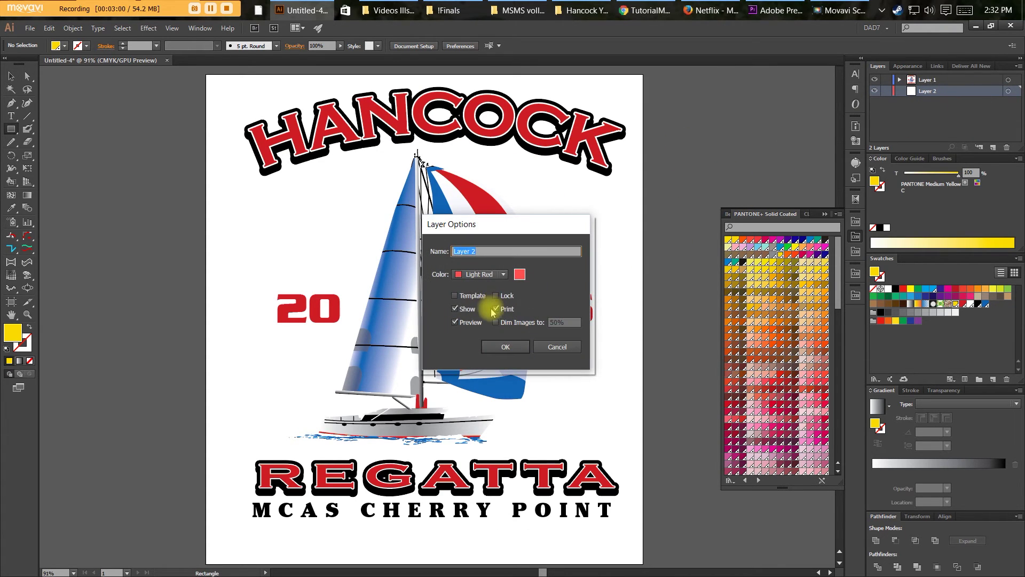
pyautogui.click(510, 347)
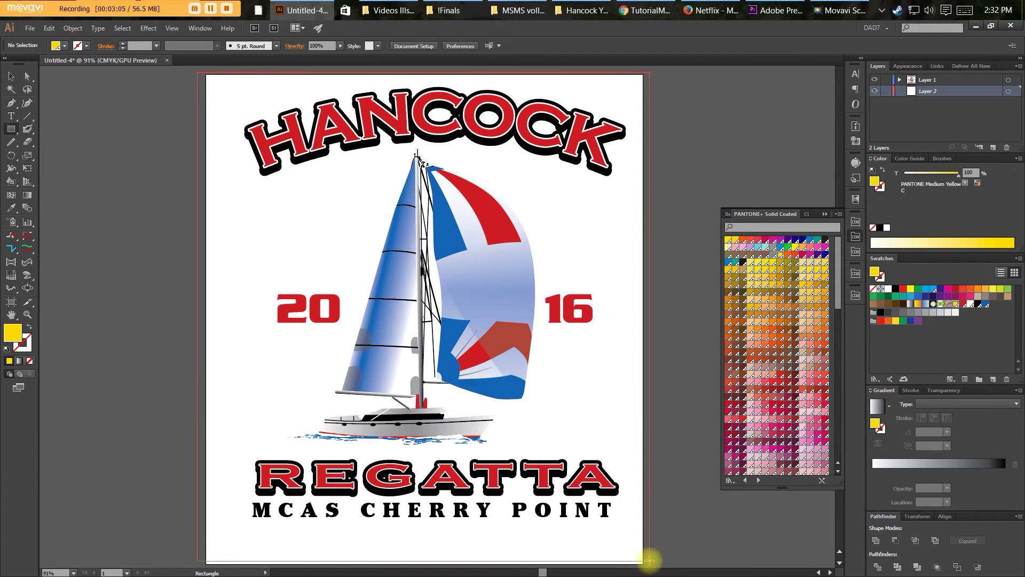
# Draw a green artboard-sized rectangle, lock its layer, and reactivate the artwork layer.
pyautogui.moveTo(196, 73); pyautogui.dragTo(650, 559)
pyautogui.click(914, 288)
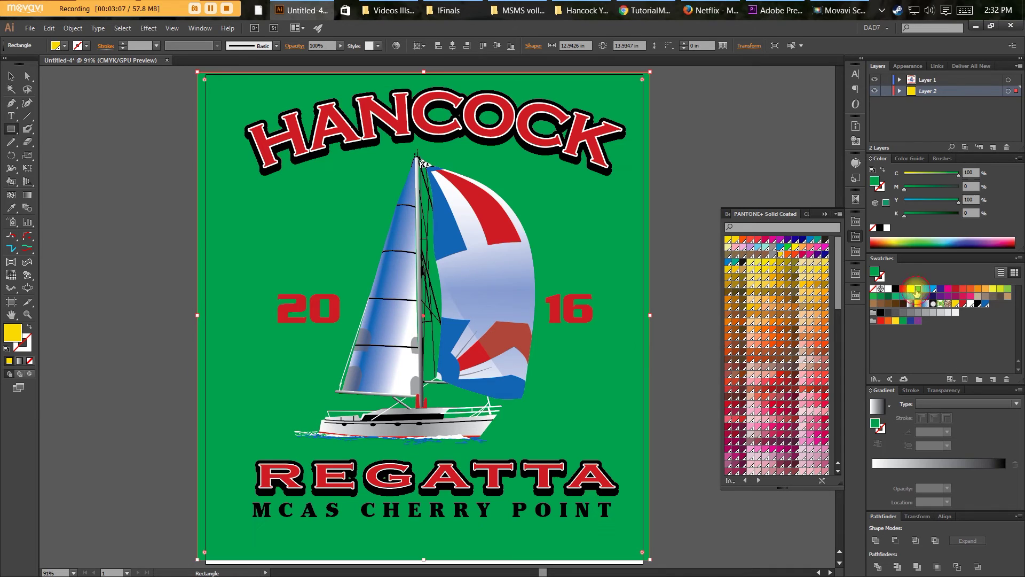
pyautogui.press('v')
pyautogui.click(681, 318)
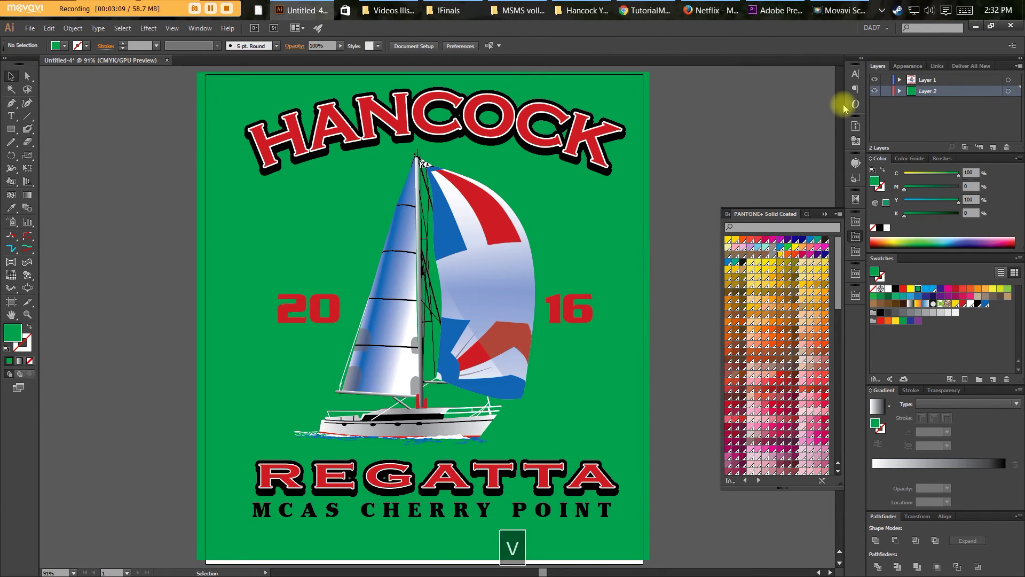
pyautogui.click(885, 91)
pyautogui.click(913, 80)
pyautogui.press('v')
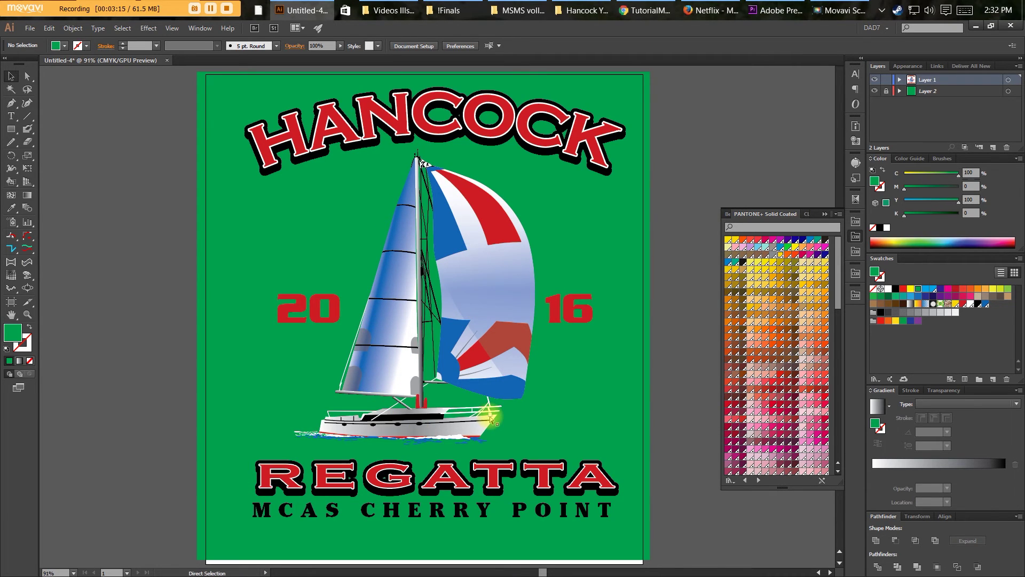
# Set the print media size to Custom 12.5×14 and show the separation output options.
pyautogui.hotkey('ctrl', 'p')
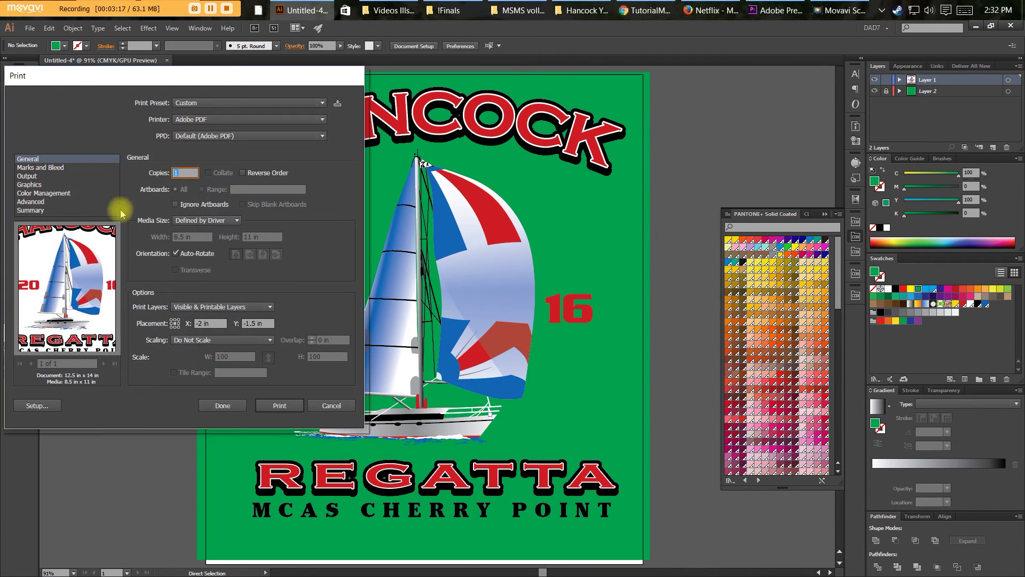
pyautogui.click(179, 223)
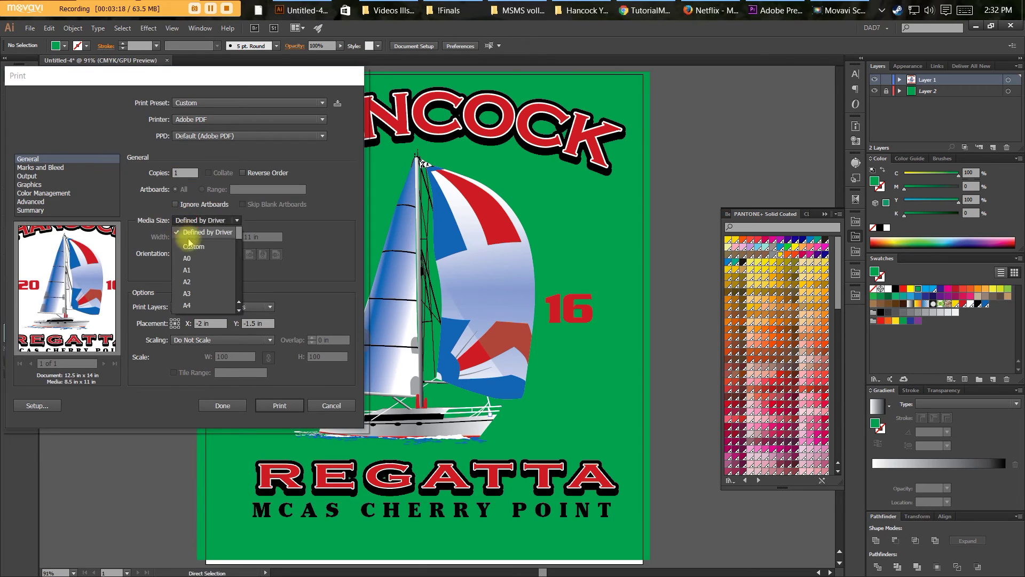
pyautogui.click(29, 176)
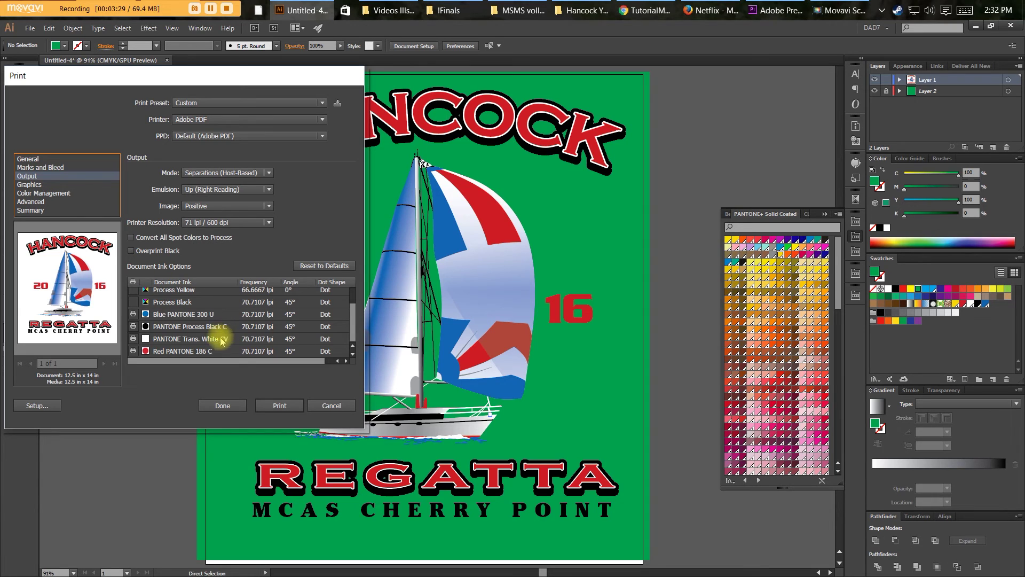
# Print the separations to Untitled-4.pdf and dismiss the AcroTray error.
pyautogui.click(281, 406)
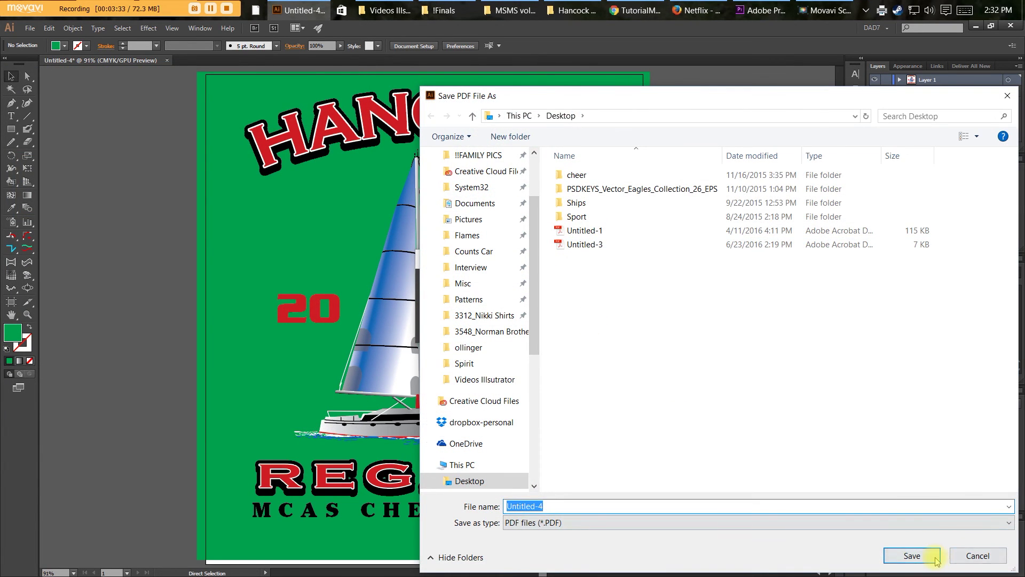
pyautogui.click(935, 560)
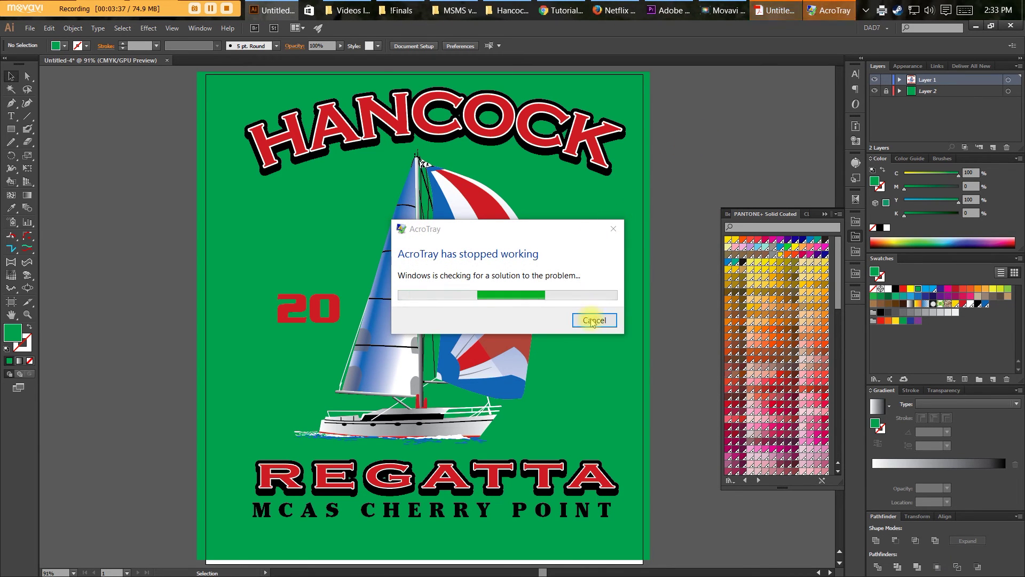
pyautogui.click(775, 10)
pyautogui.click(596, 320)
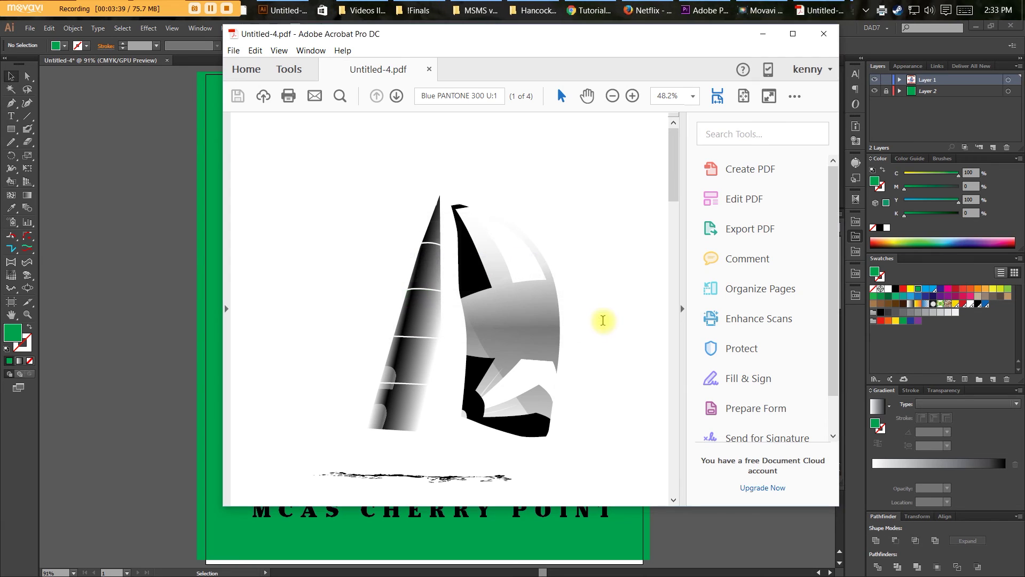
pyautogui.click(398, 96)
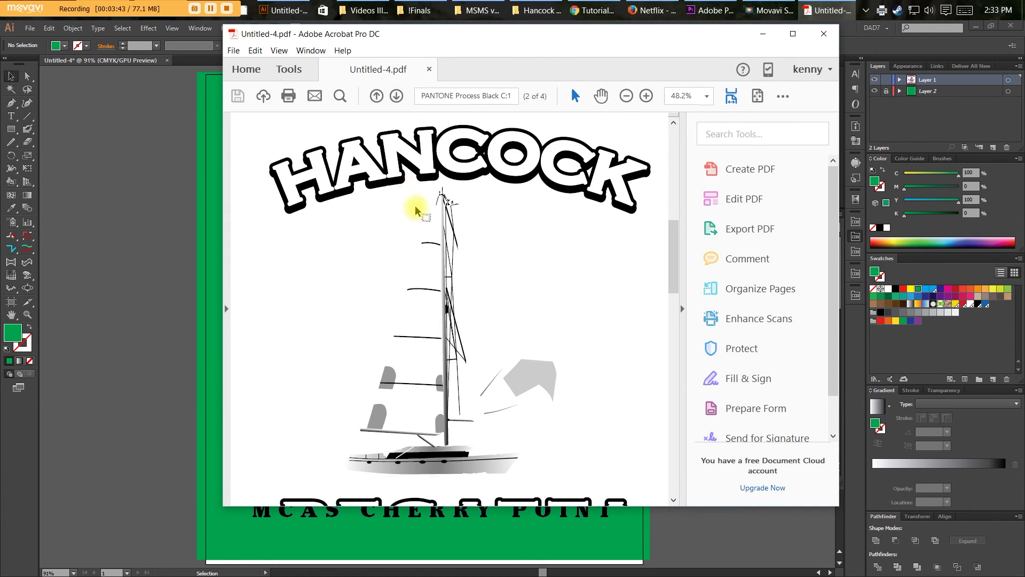
pyautogui.scroll(-2, 422, 228)
pyautogui.scroll(2, 421, 201)
pyautogui.click(396, 97)
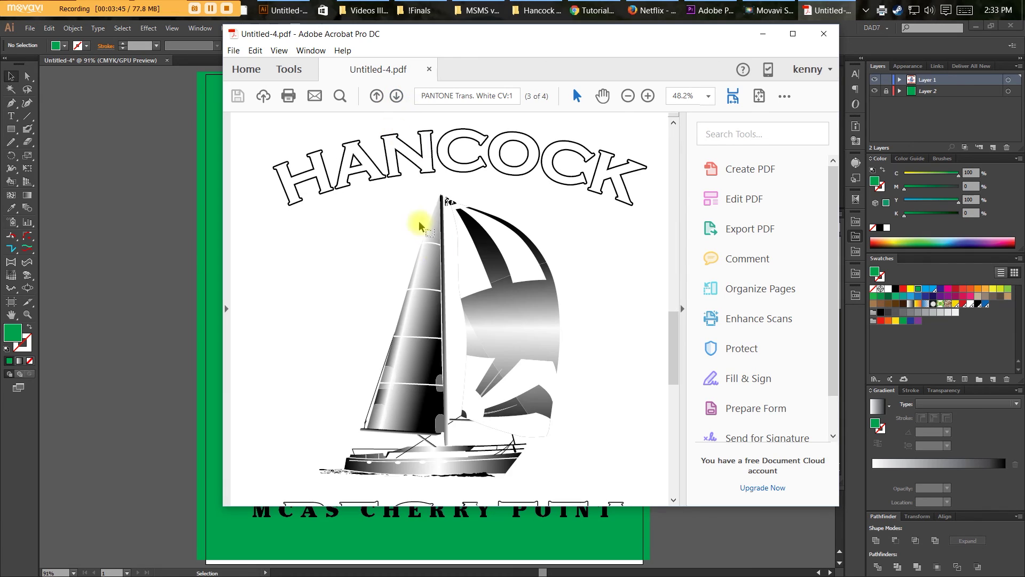
pyautogui.scroll(-2, 458, 287)
pyautogui.scroll(2, 458, 281)
pyautogui.click(397, 96)
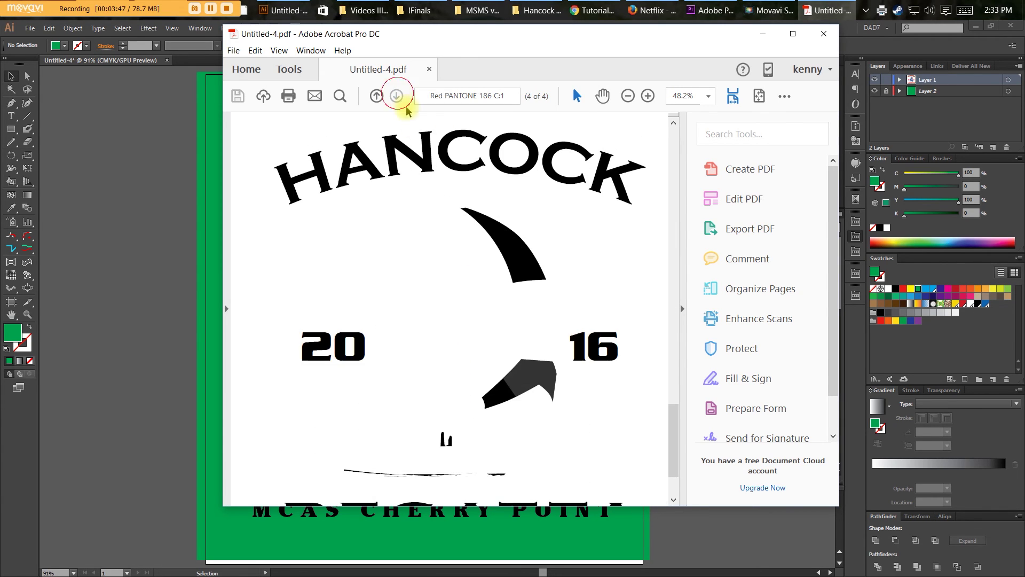
pyautogui.scroll(-1, 469, 238)
pyautogui.scroll(-1, 469, 241)
pyautogui.scroll(1, 461, 316)
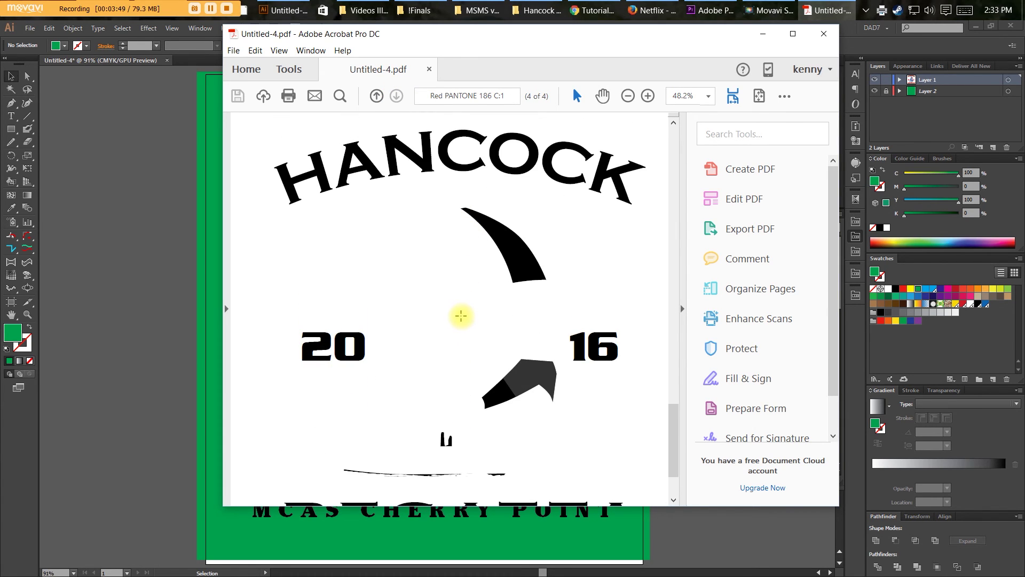
pyautogui.scroll(-1, 461, 316)
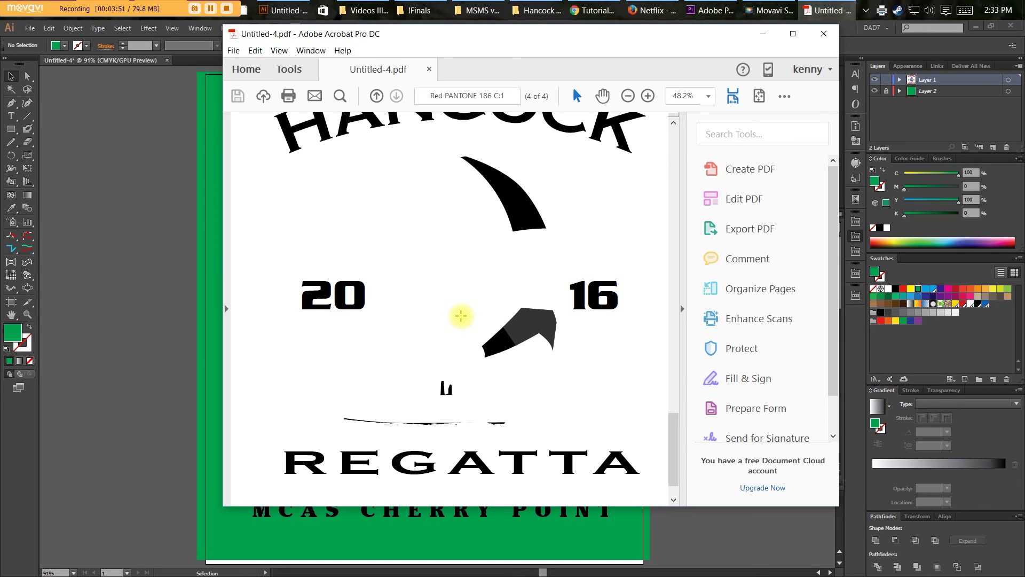
pyautogui.scroll(2, 437, 293)
pyautogui.scroll(-1, 412, 286)
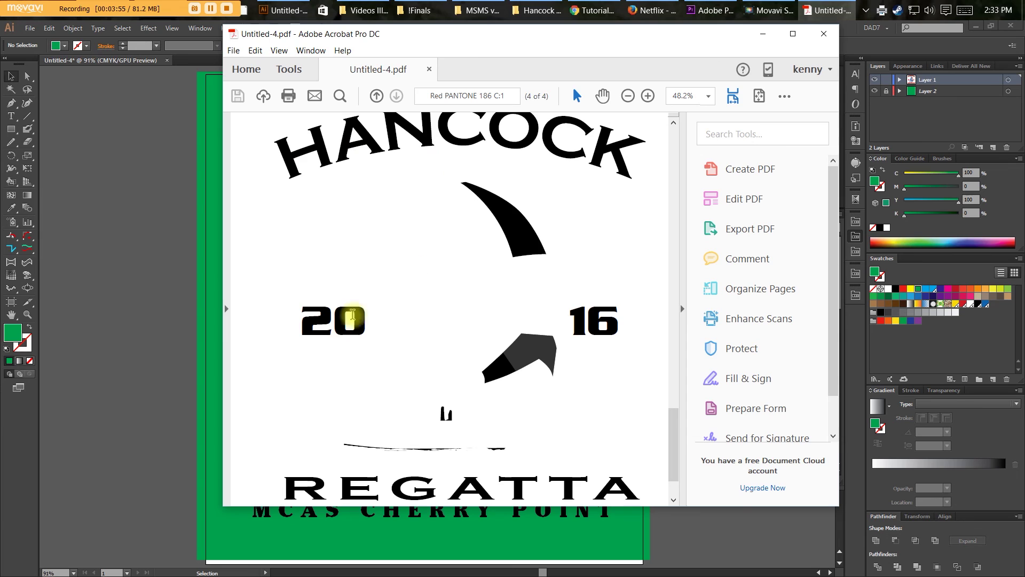
pyautogui.scroll(2, 417, 362)
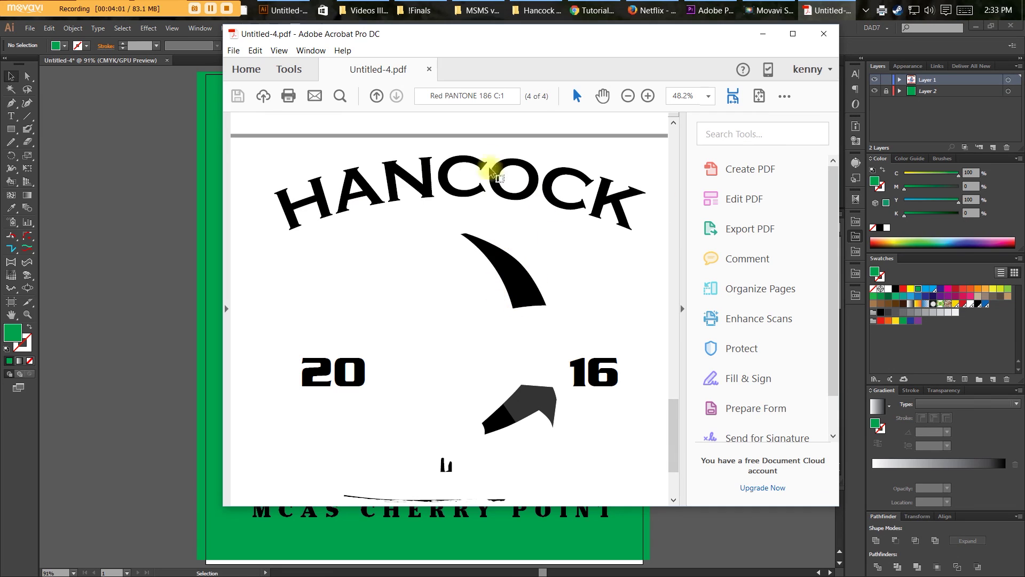
pyautogui.click(378, 97)
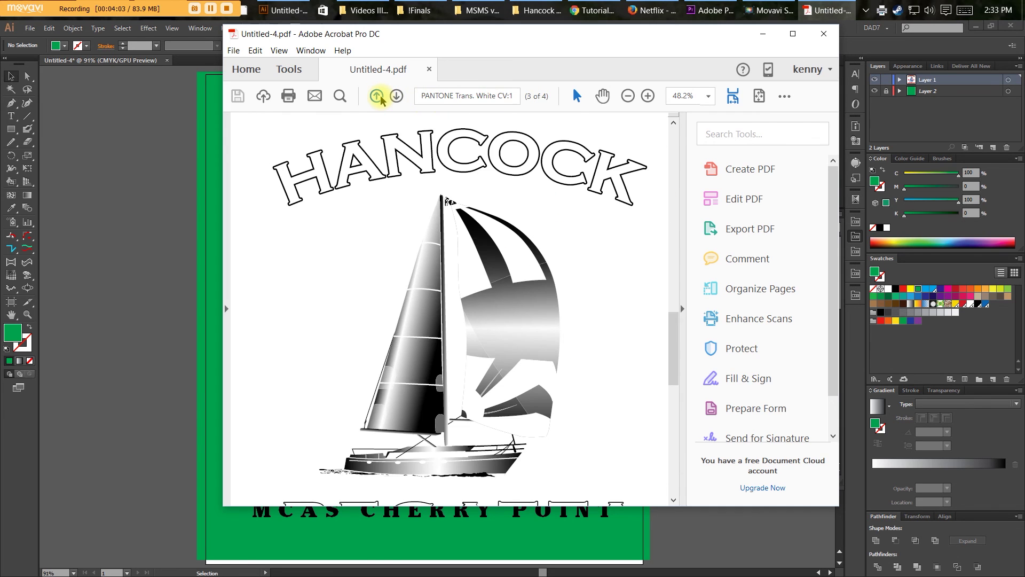
pyautogui.click(378, 96)
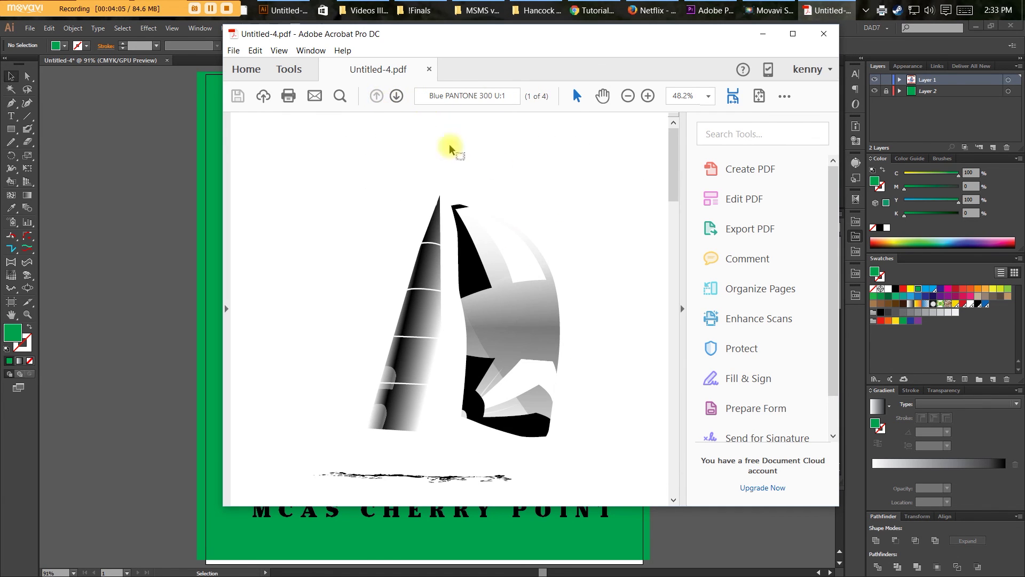